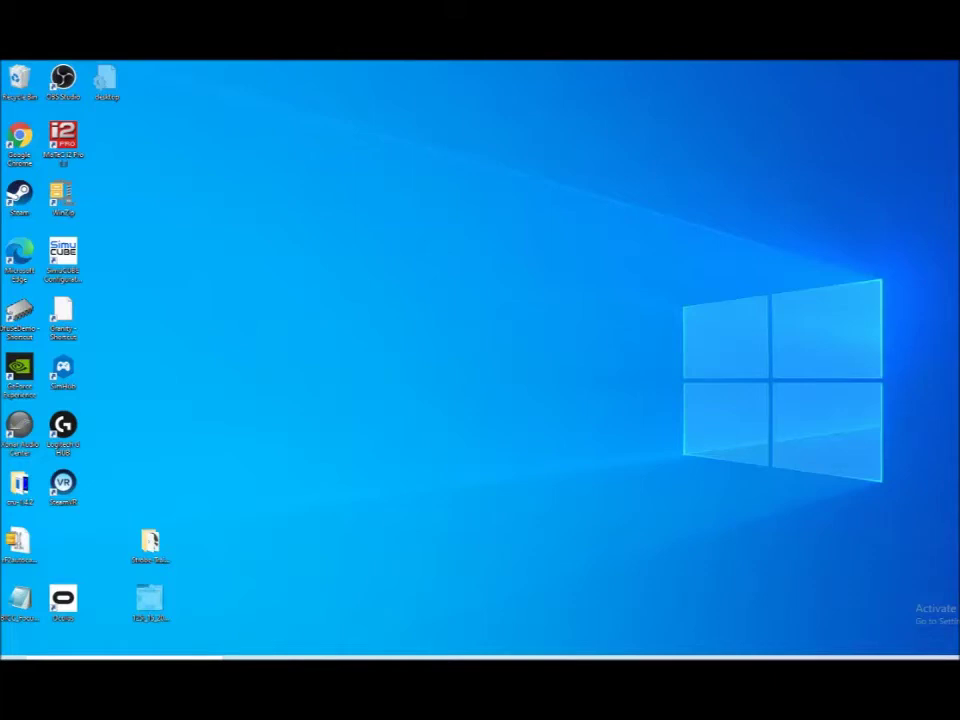
Open NVIDIA Control Panel to its display resolution settings and reposition its window on the desktop
left_click(124, 657)
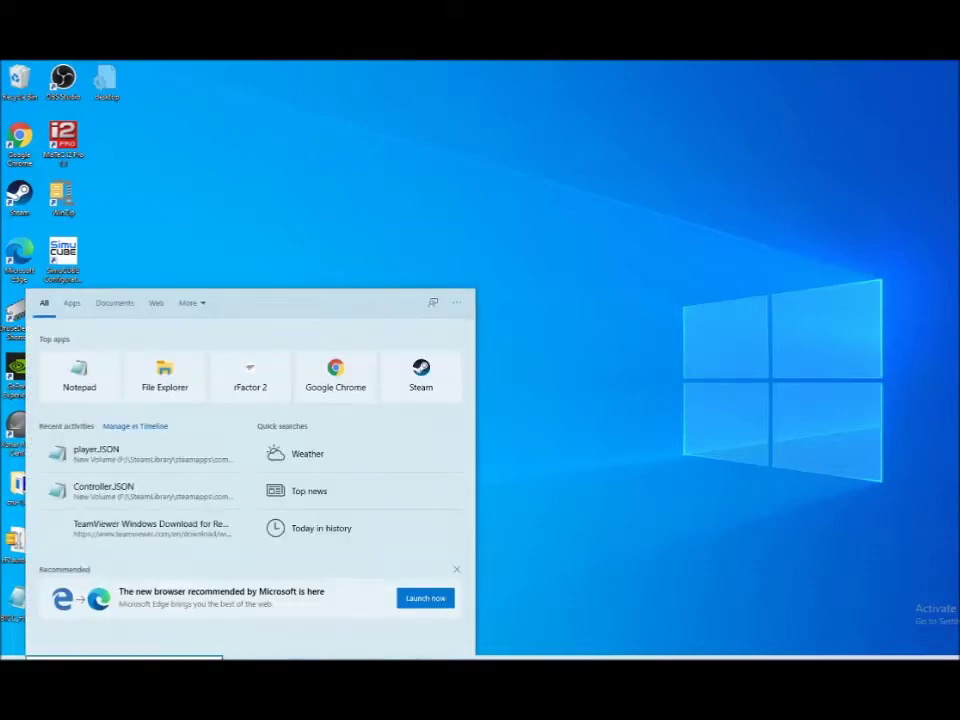
type("nidi")
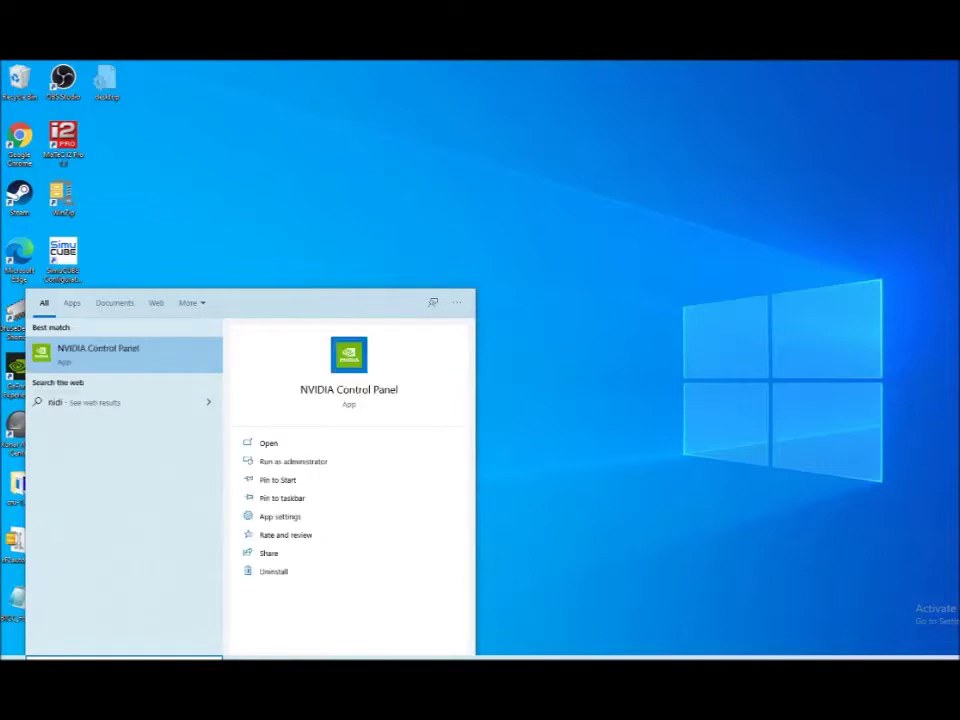
key("Return")
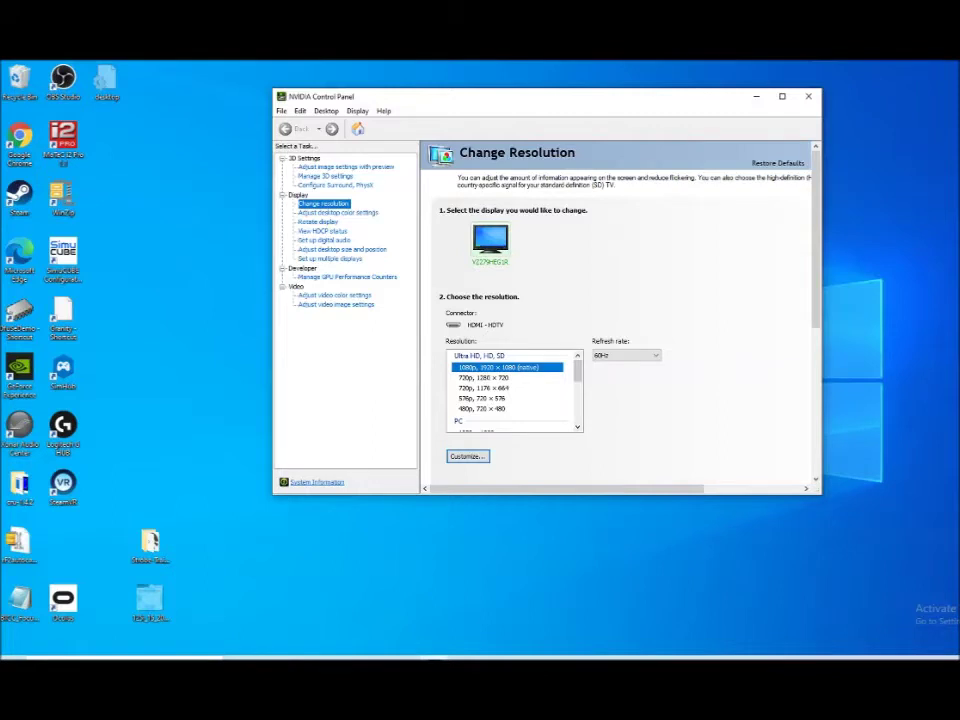
left_click_drag(638, 95, 600, 103)
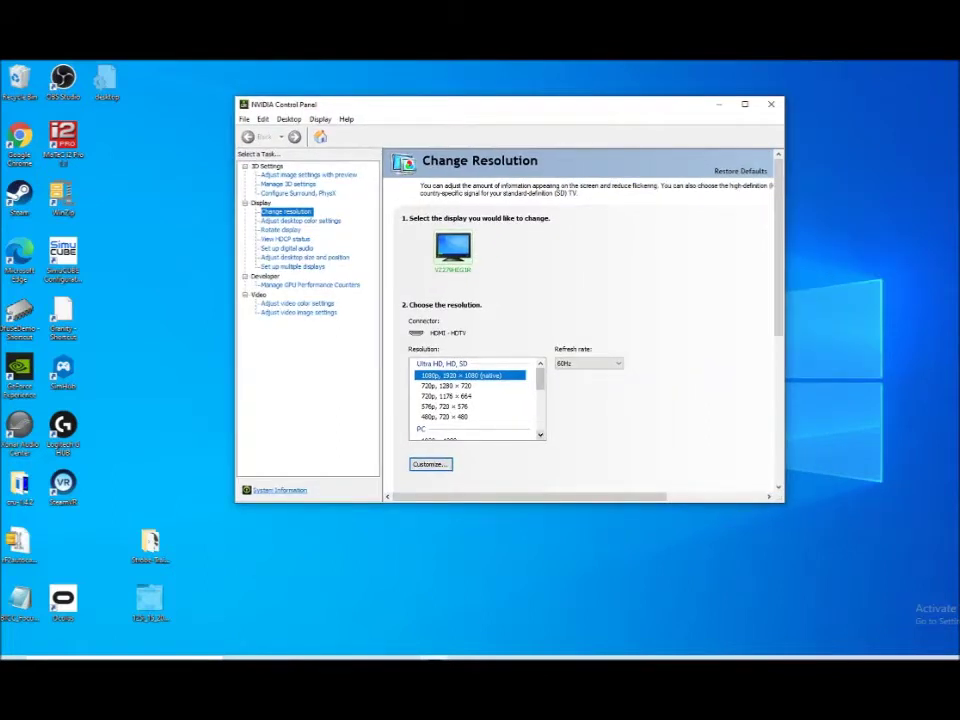
Try applying the 60 Hz refresh rate to the display at its native 1920 × 1080 resolution
scroll(477, 398, "down", 1)
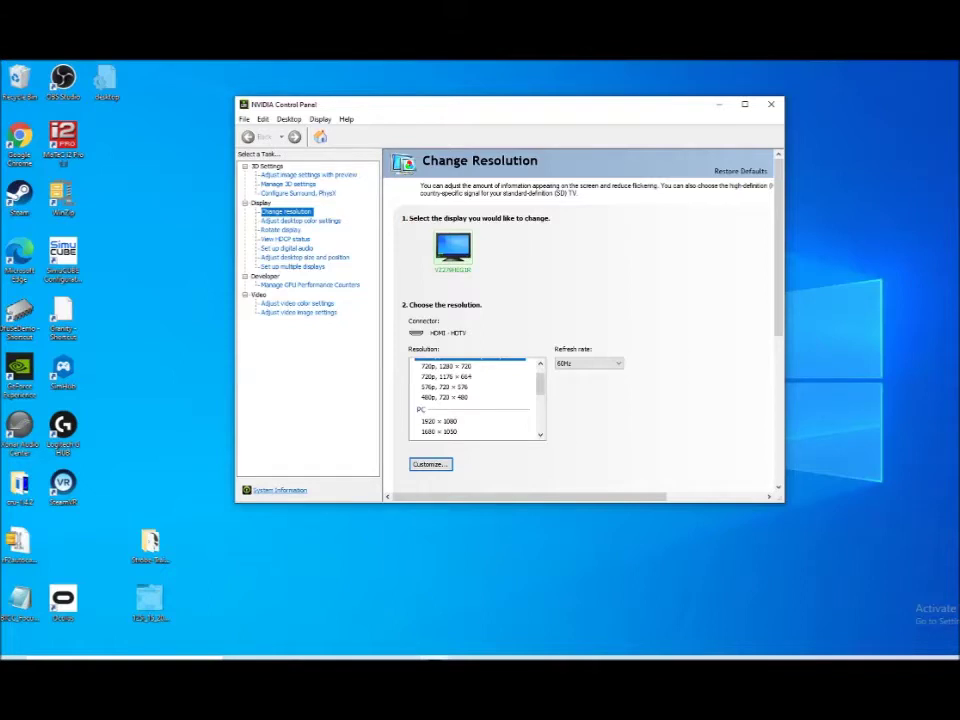
left_click(589, 364)
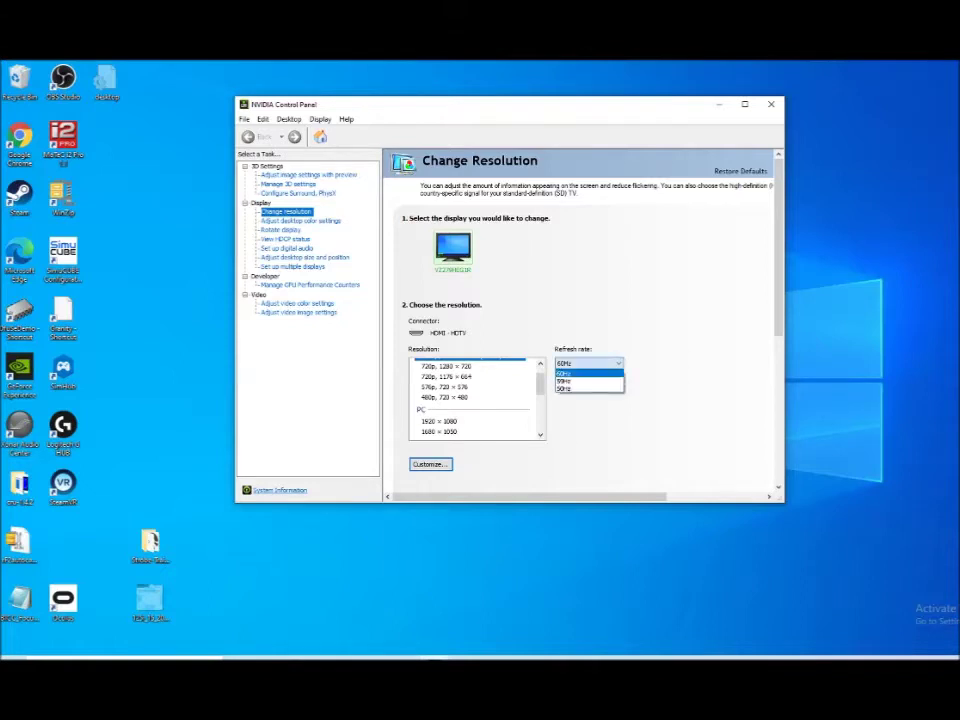
left_click(588, 373)
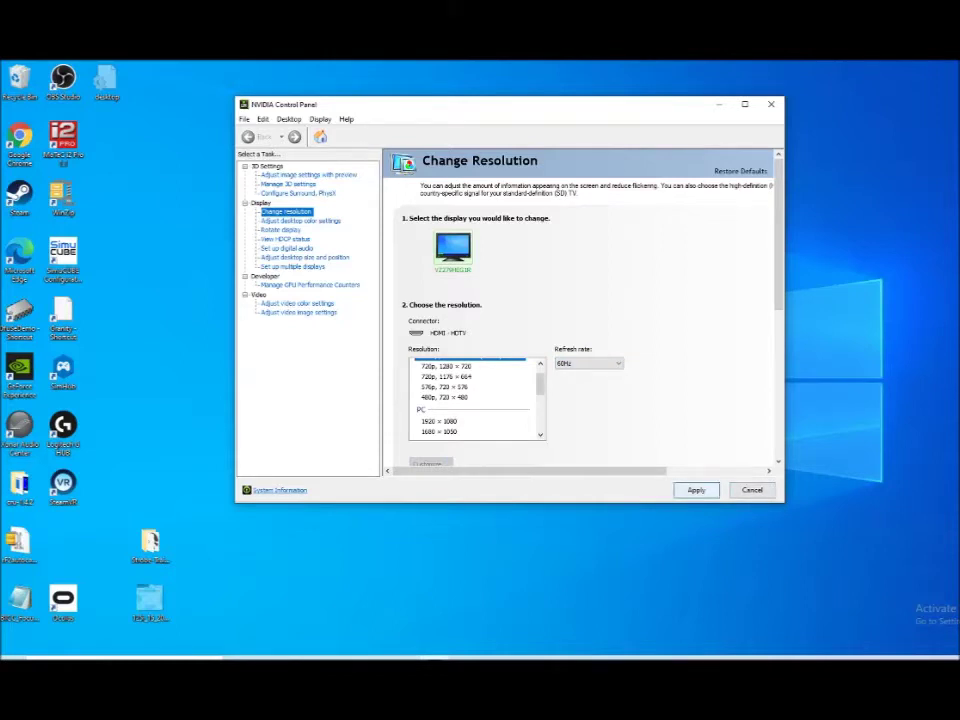
left_click(697, 490)
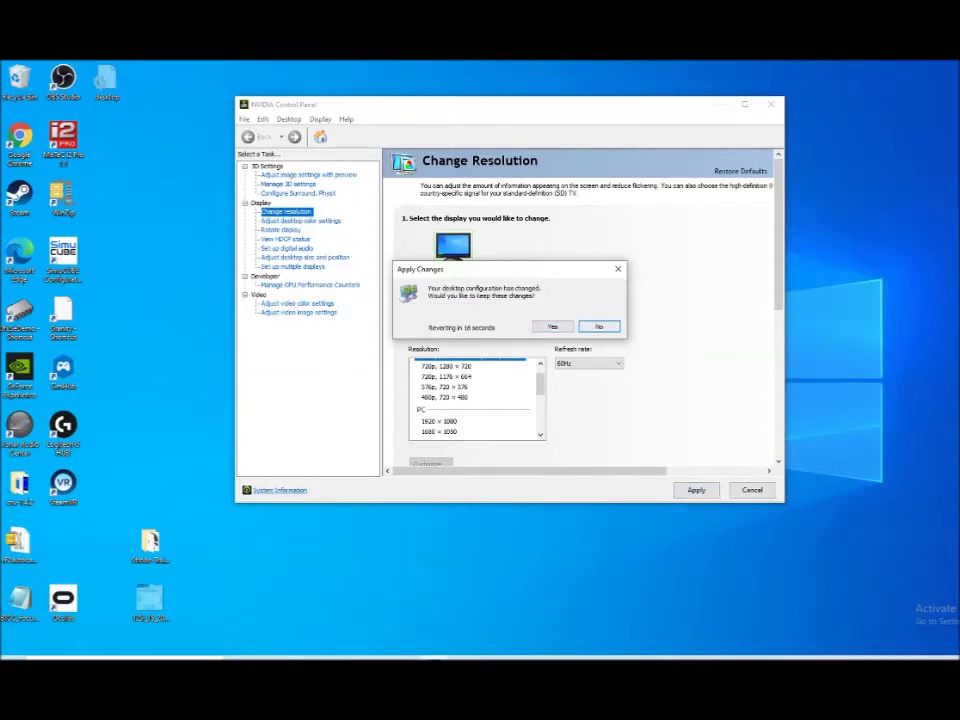
key("Return")
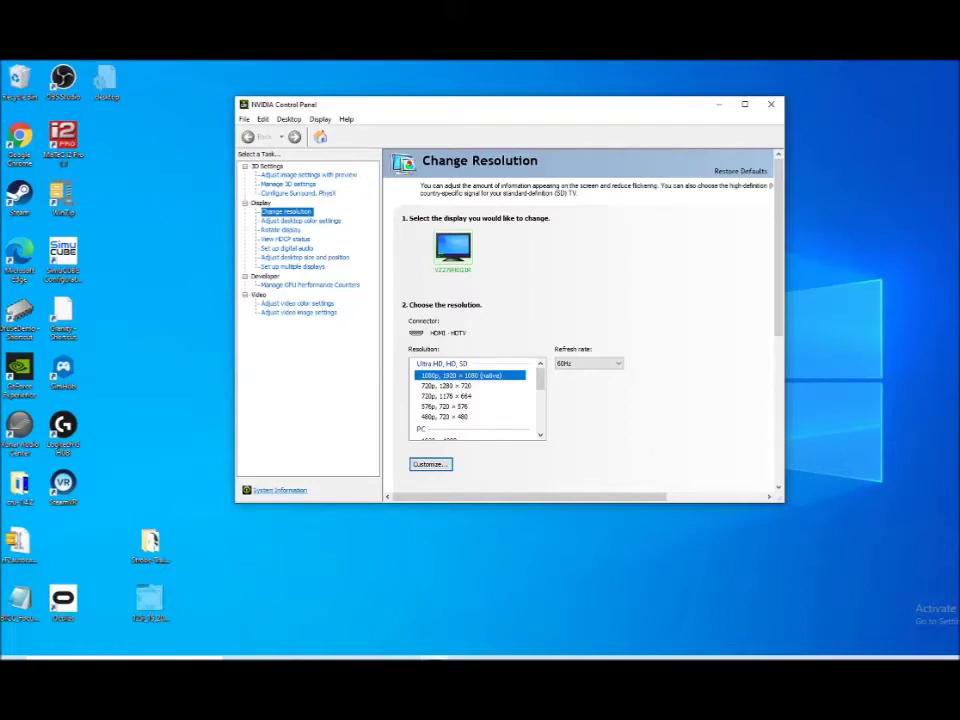
Start creating a custom resolution for the display and move the dialogs so they do not cover each other
scroll(477, 400, "down", 1)
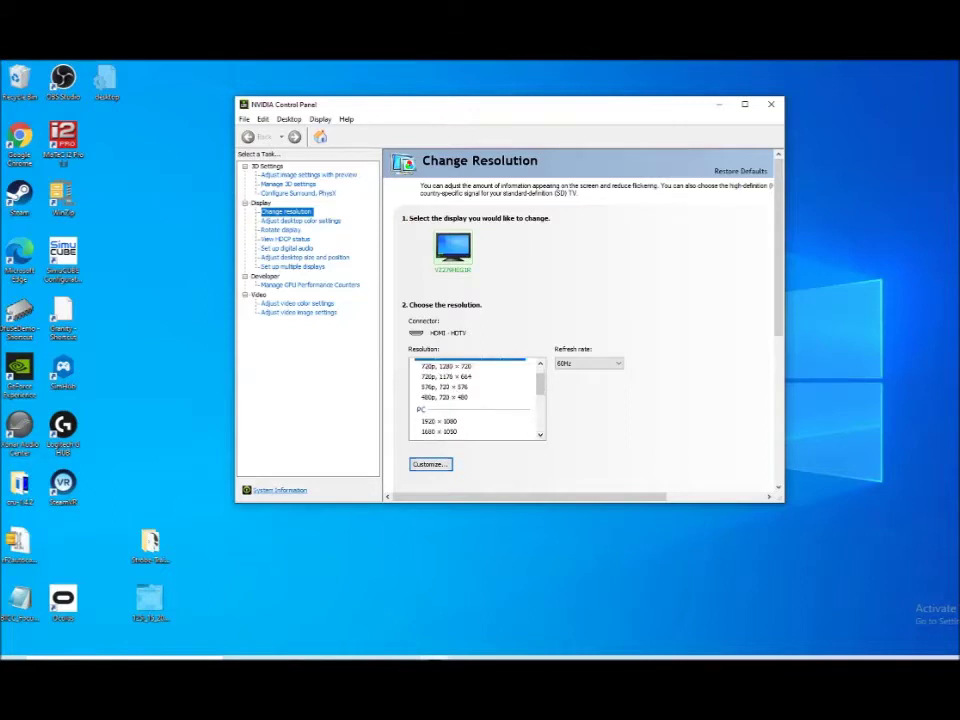
left_click(431, 464)
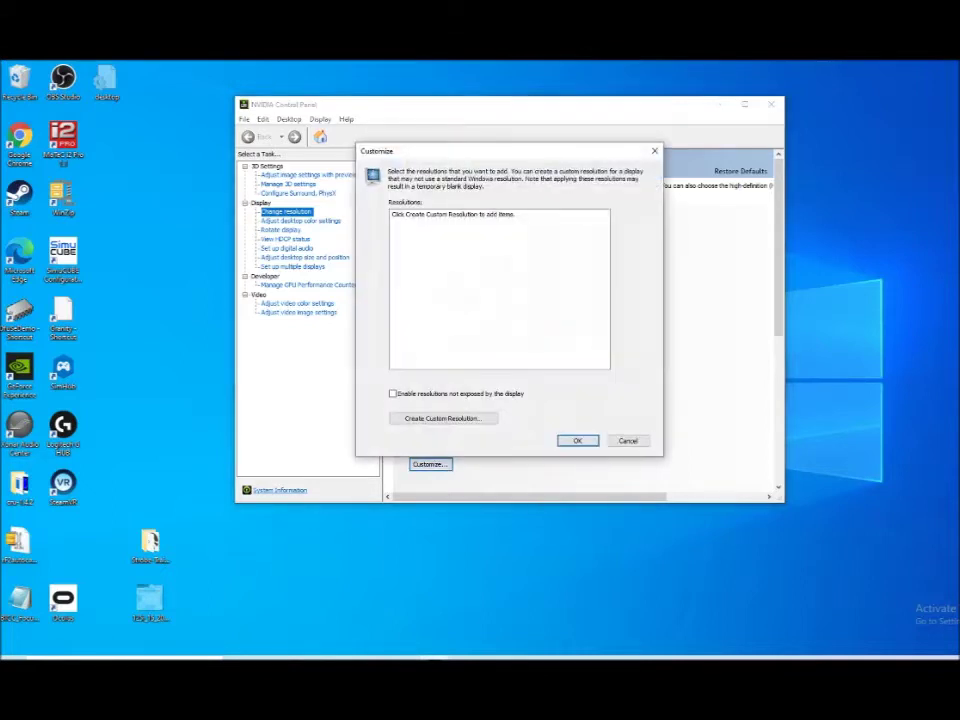
left_click_drag(484, 152, 694, 152)
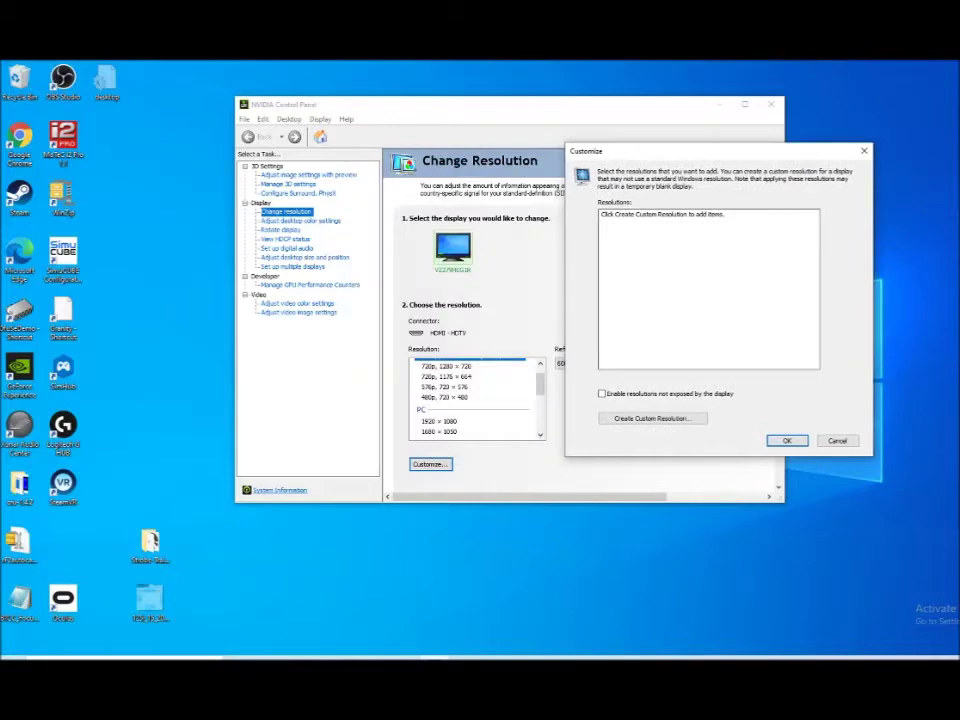
left_click(653, 418)
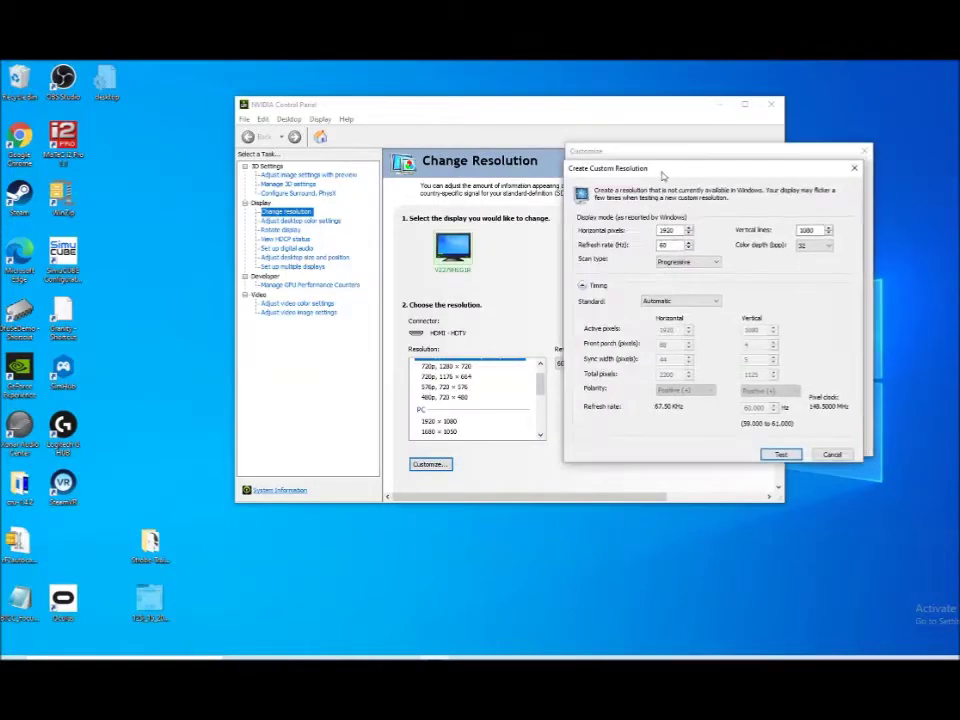
left_click_drag(660, 158, 526, 244)
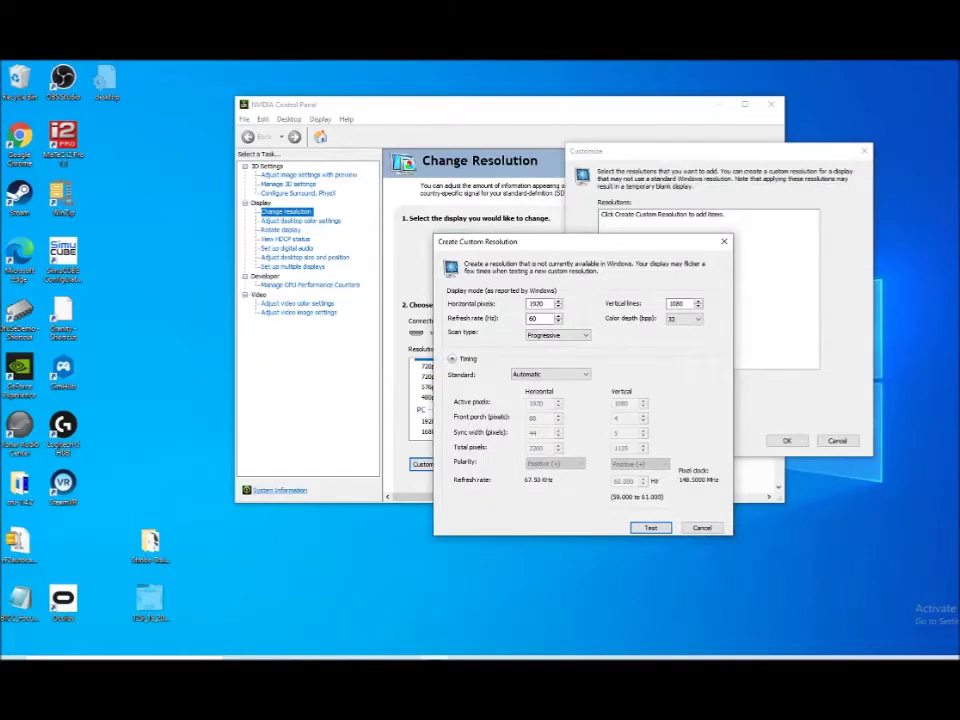
left_click_drag(611, 243, 684, 281)
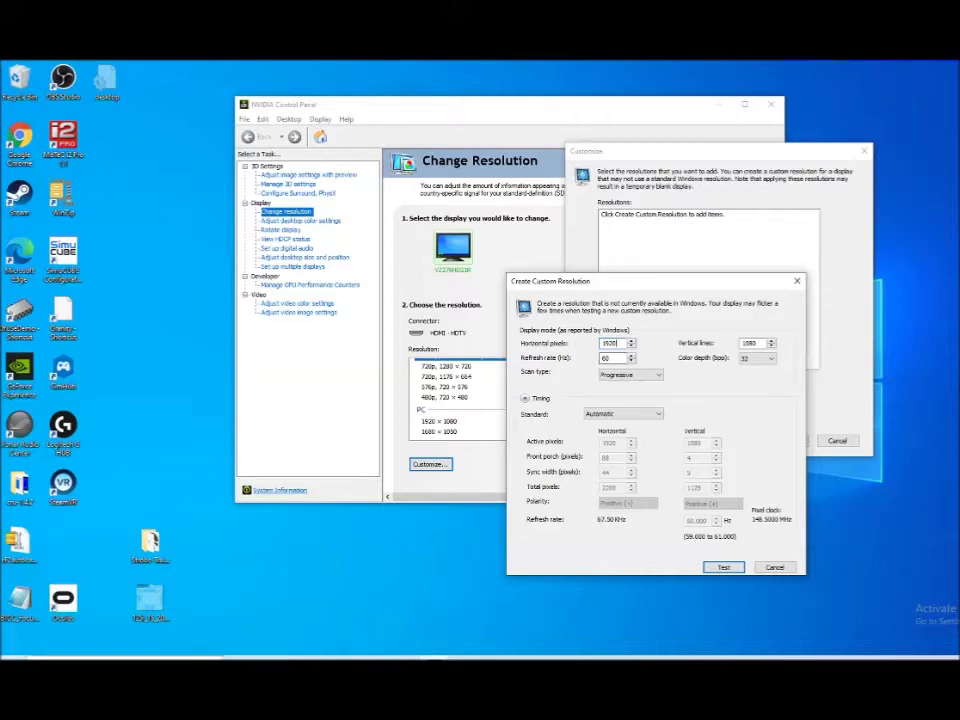
Switch to Calculator and multiply 1920 by 3 to work out the combined width of three screens
key("super")
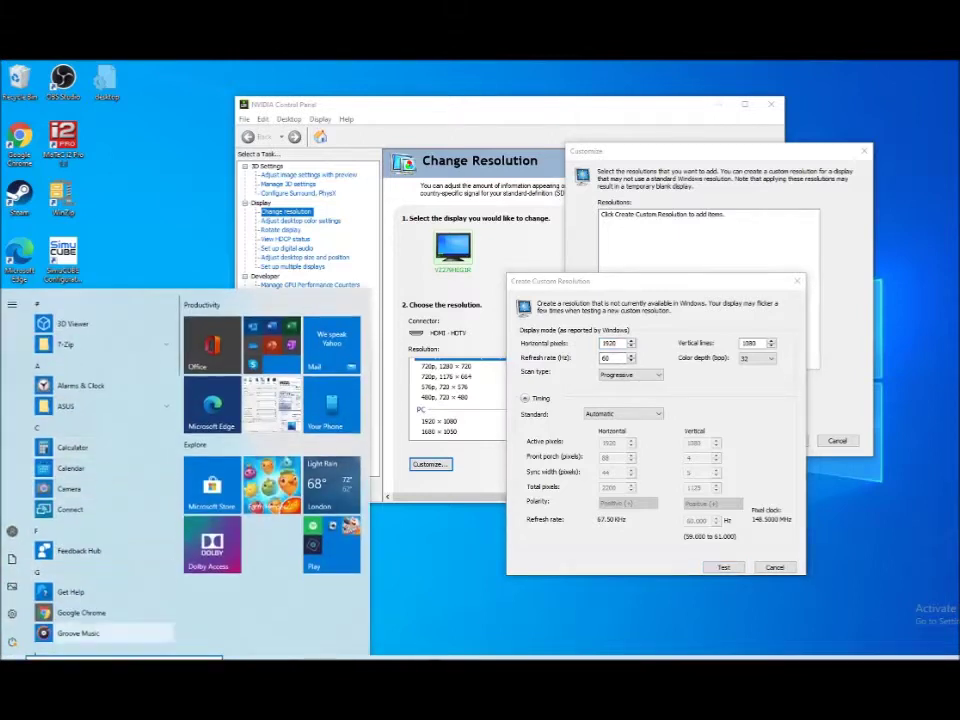
left_click(73, 447)
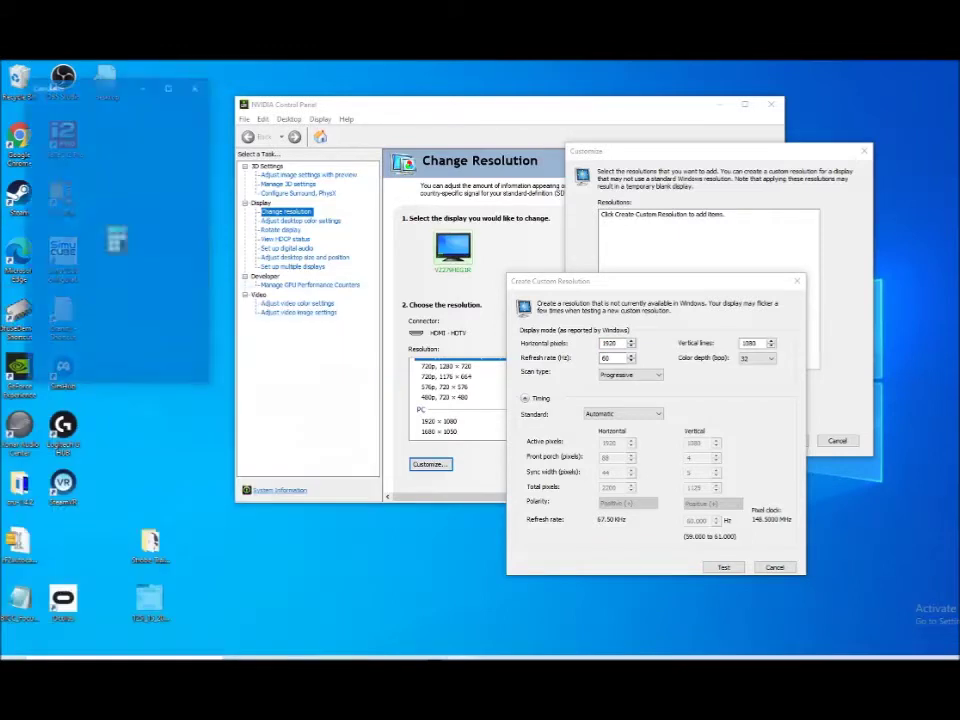
type("1")
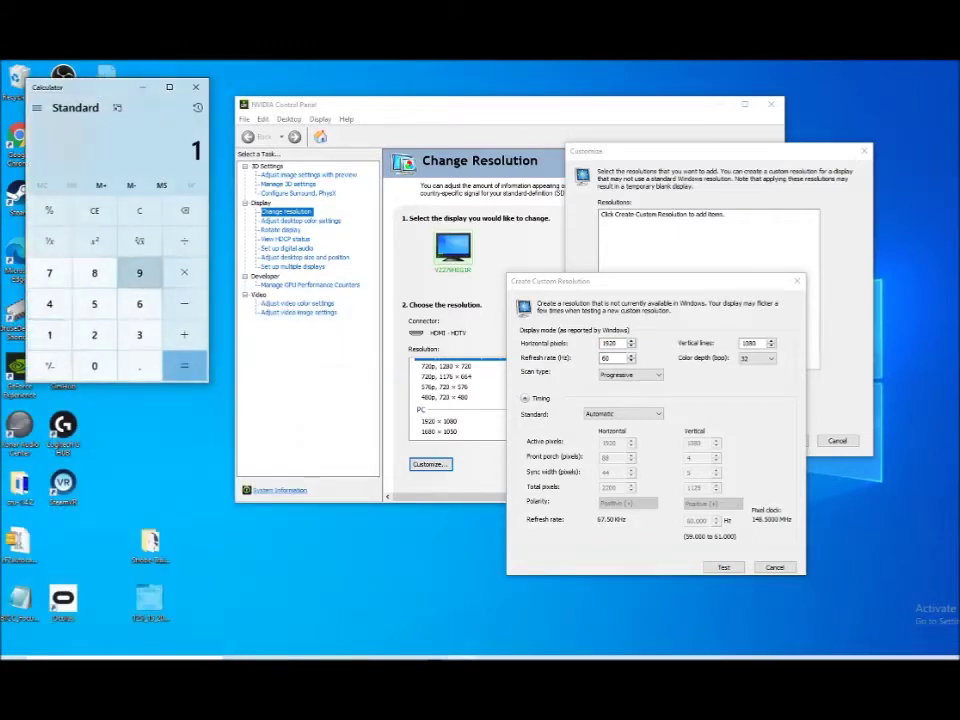
type(",920")
key("Return")
type("*3")
key("Return")
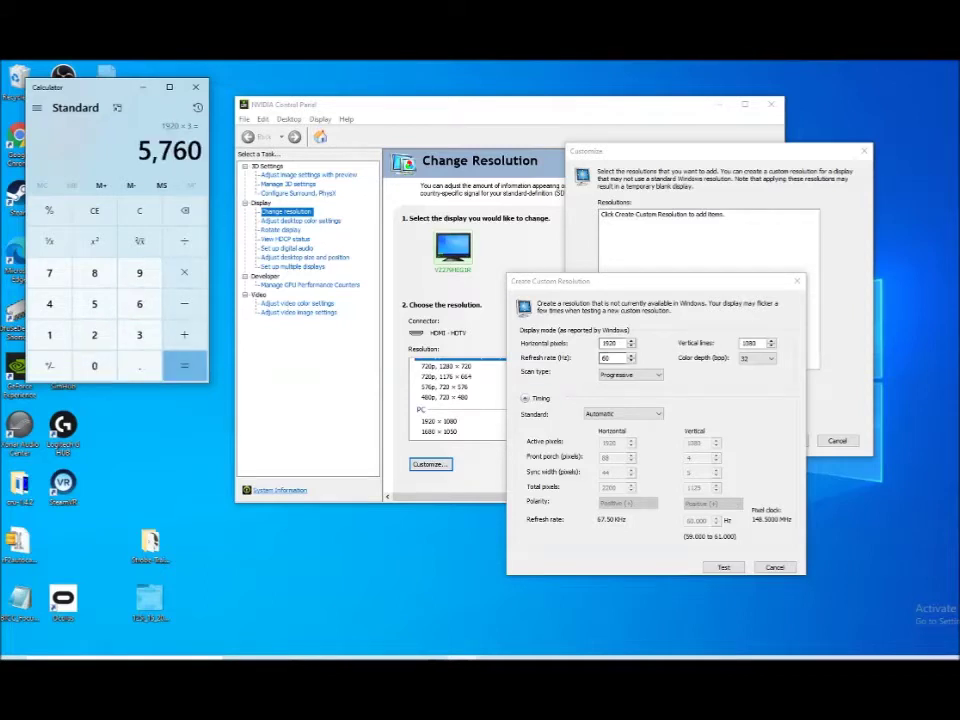
Test a custom resolution of 5760 × 1080 at 60 Hz in NVIDIA Control Panel, and discard it without saving
key("alt+Tab")
type("5760")
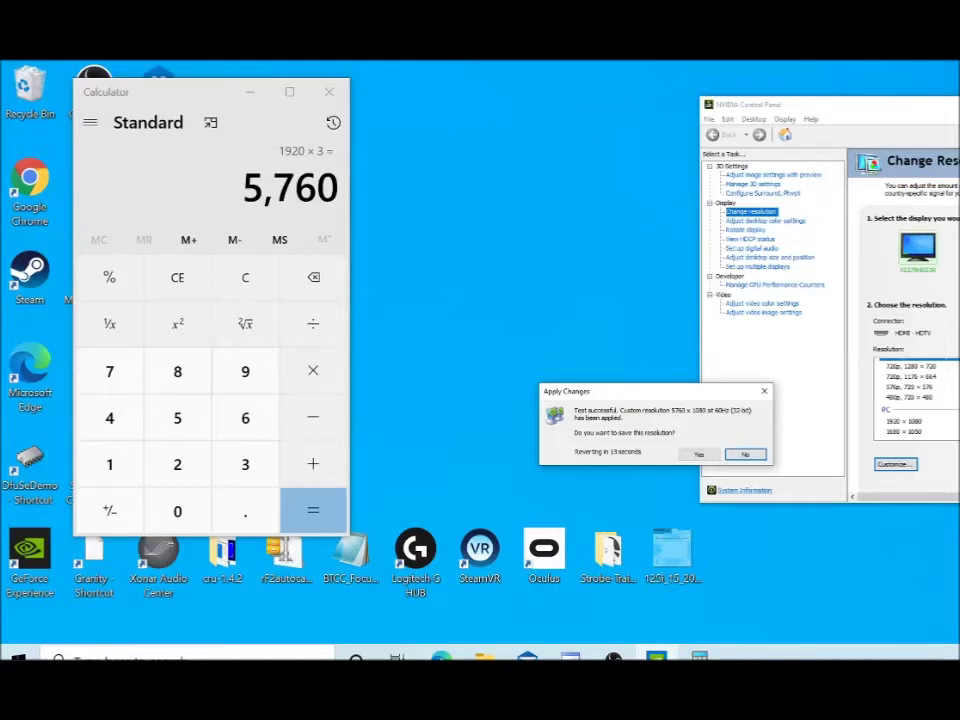
key("Left")
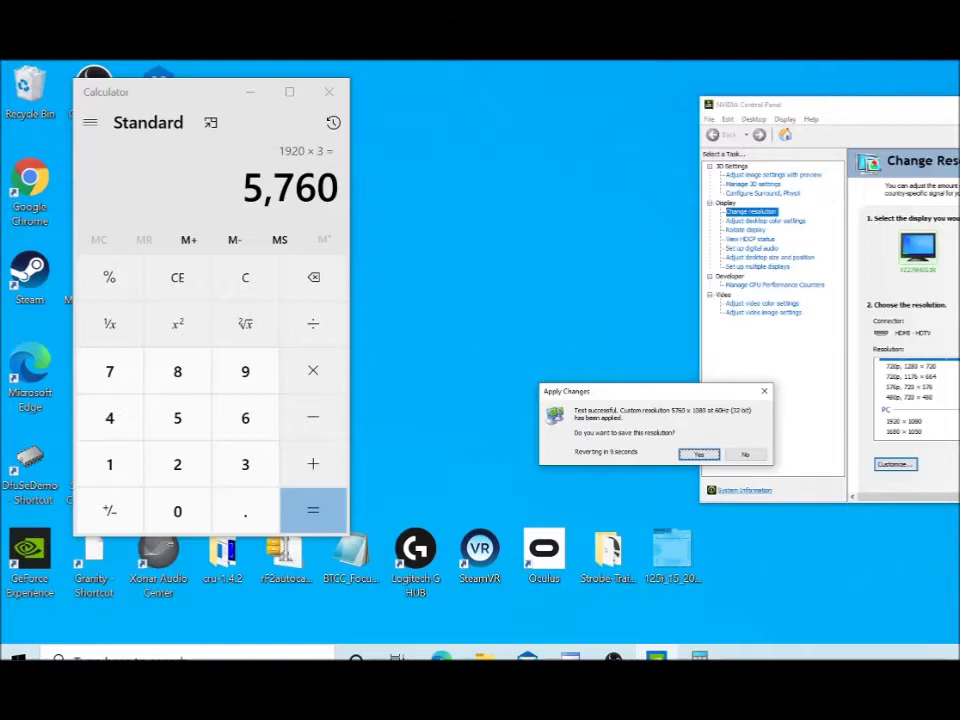
key("Right")
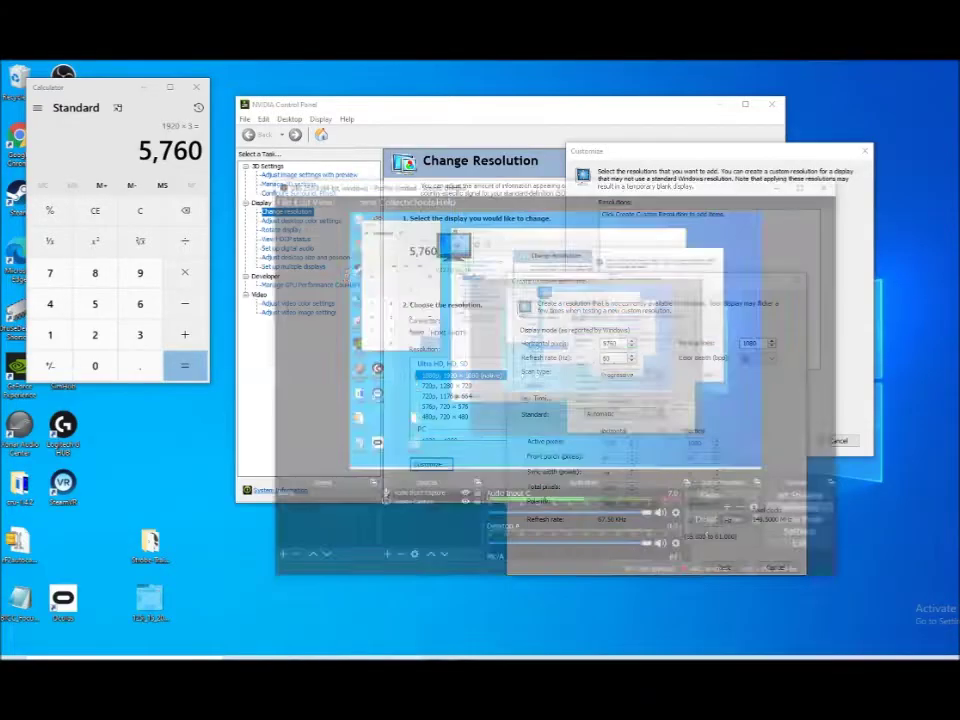
key("alt+Tab")
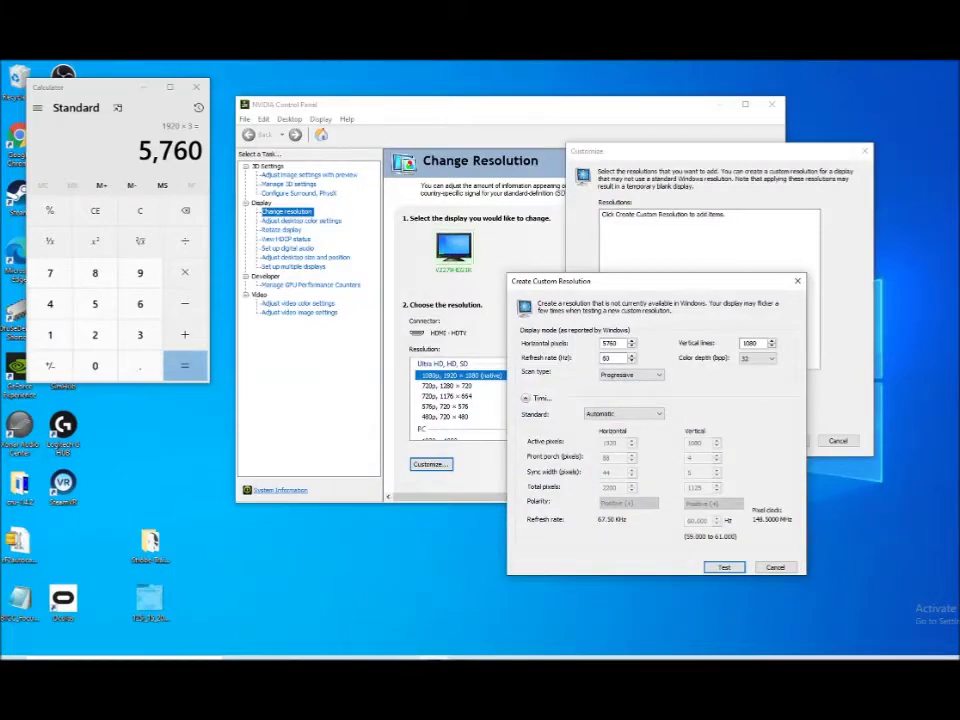
key("Escape")
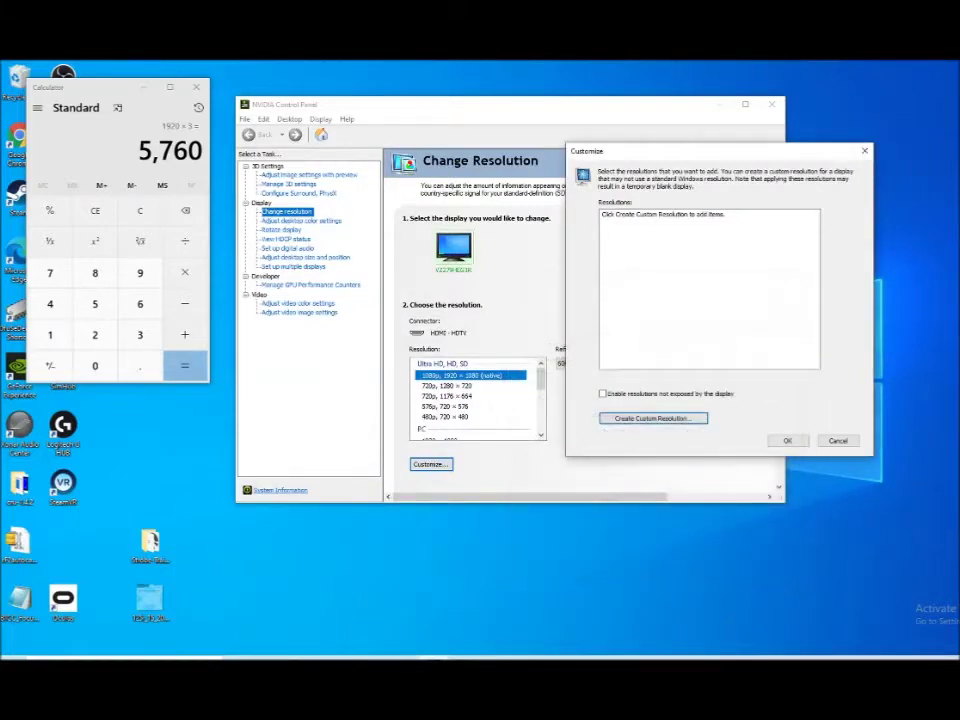
key("Escape")
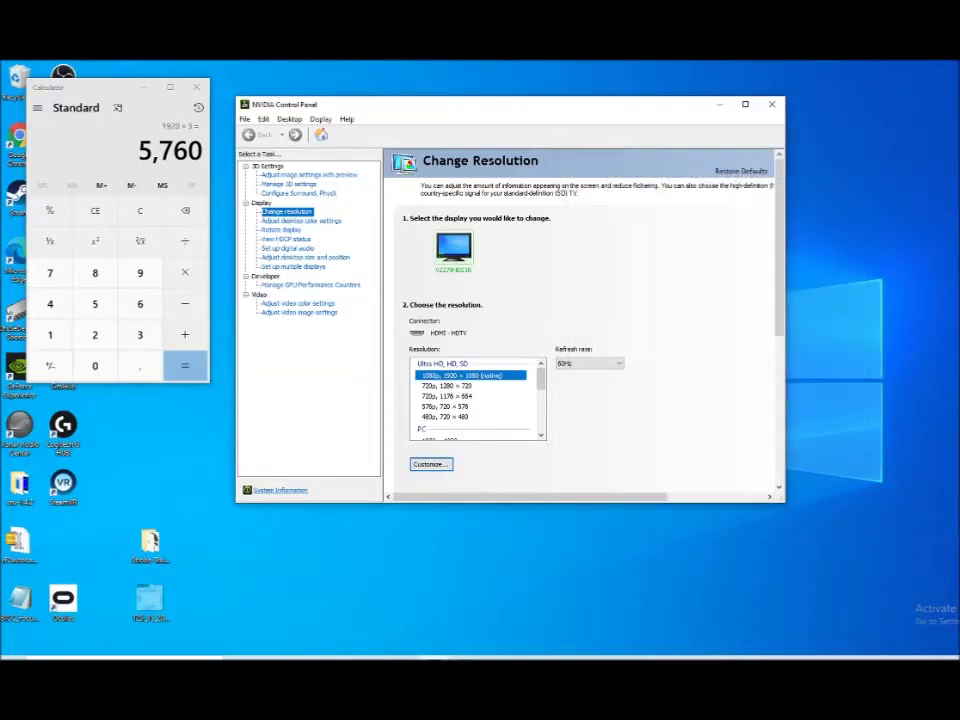
Check the display's list of available resolutions, and close both NVIDIA Control Panel and Calculator
scroll(477, 398, "down", 3)
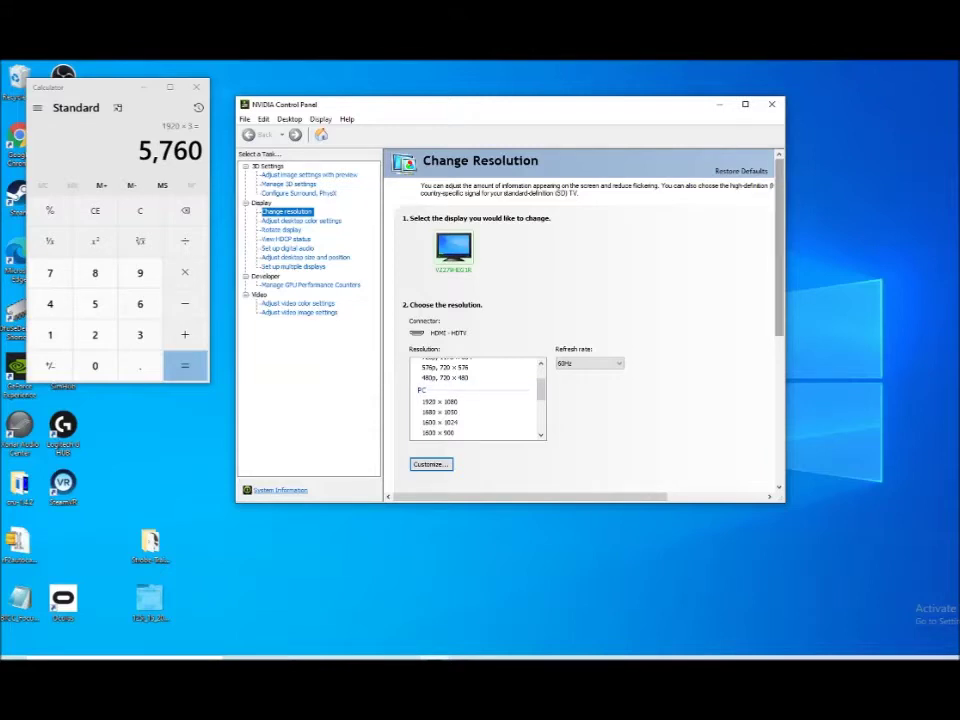
scroll(580, 320, "down", 3)
scroll(580, 320, "up", 3)
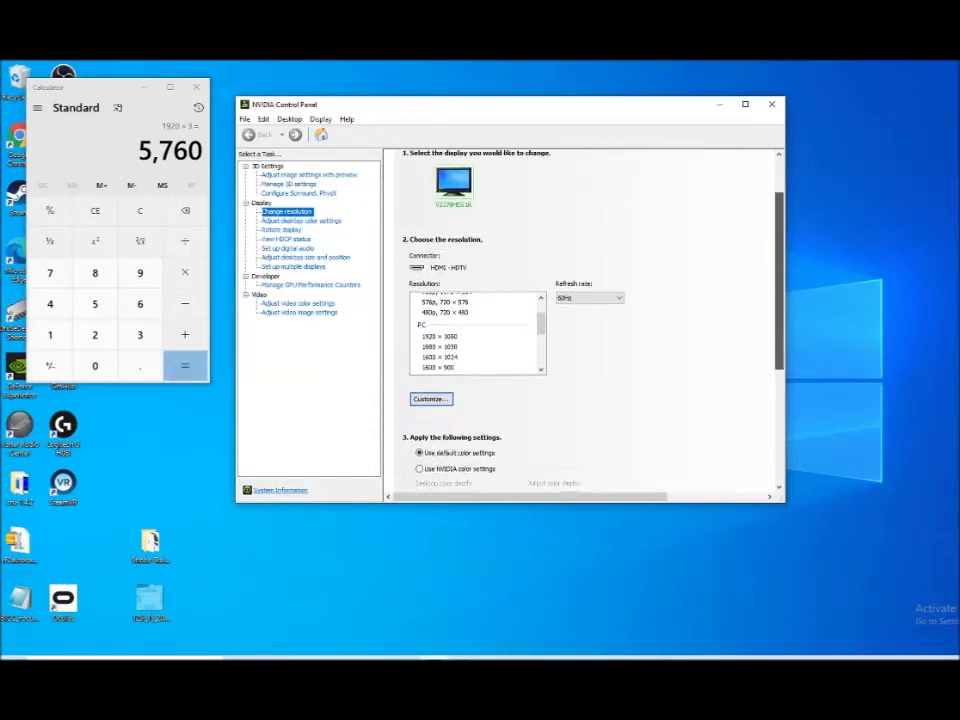
left_click_drag(541, 389, 541, 377)
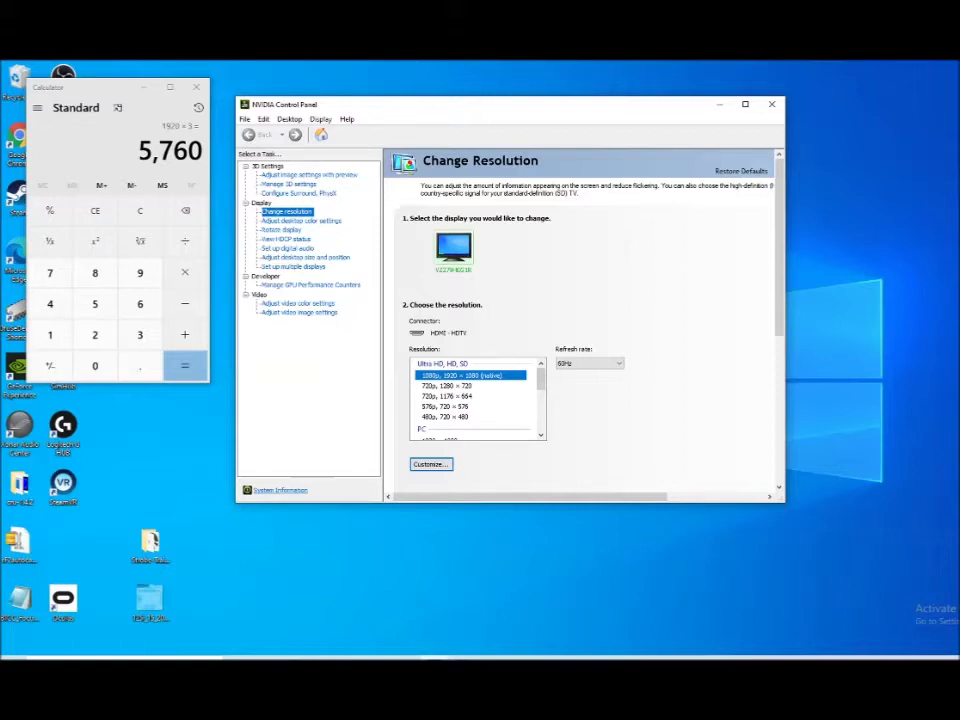
scroll(478, 397, "down", 1)
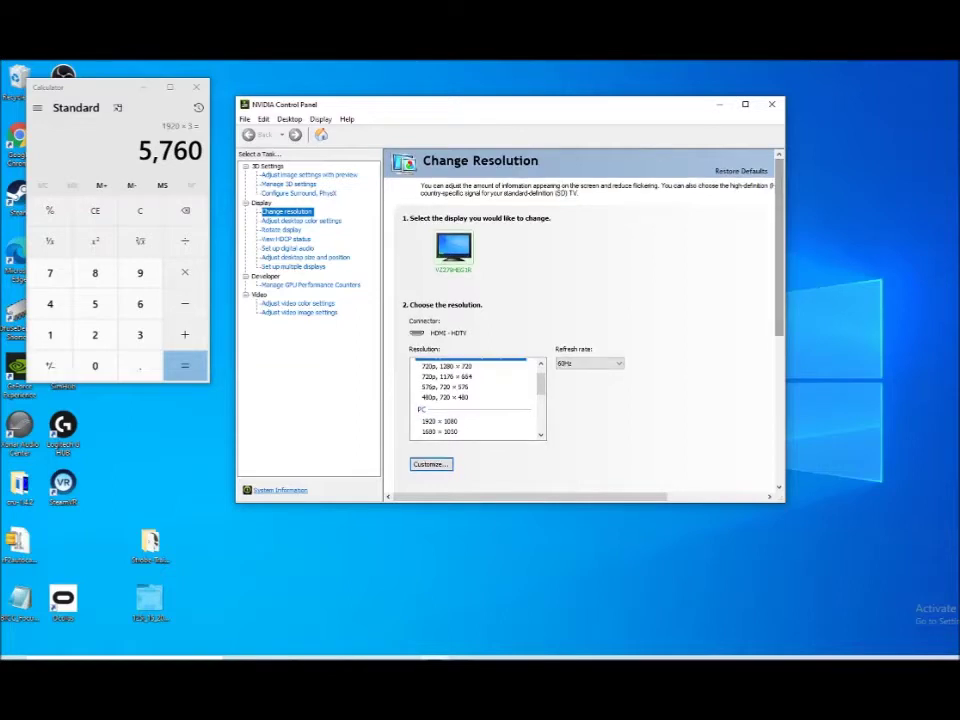
left_click(771, 104)
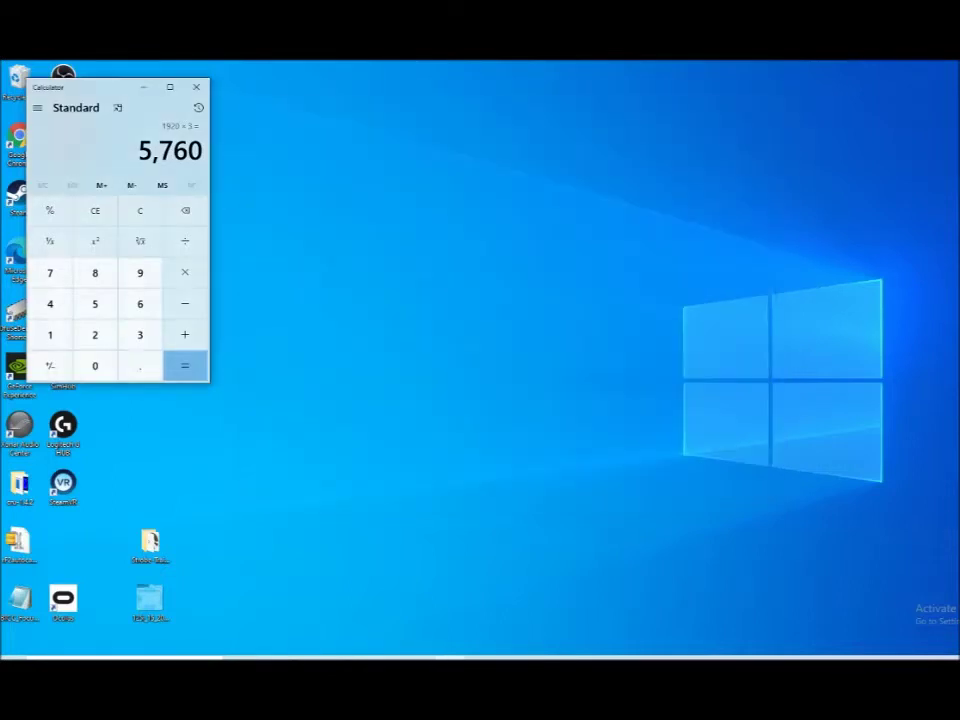
left_click(196, 87)
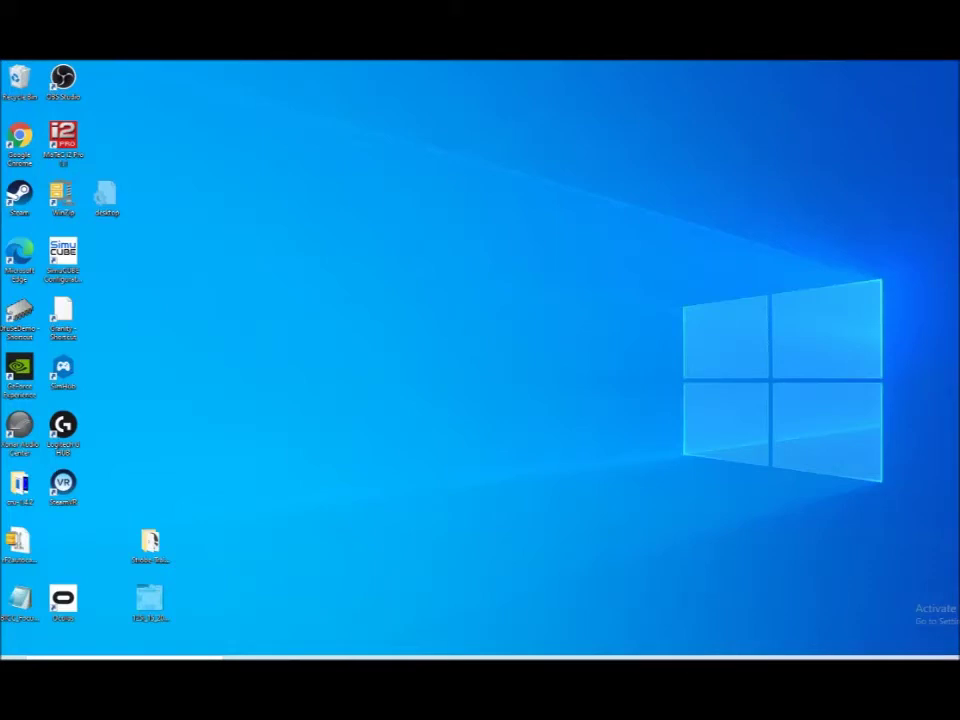
Launch rFactor 2 and show the launcher's settings page containing the video settings options
key("super+s")
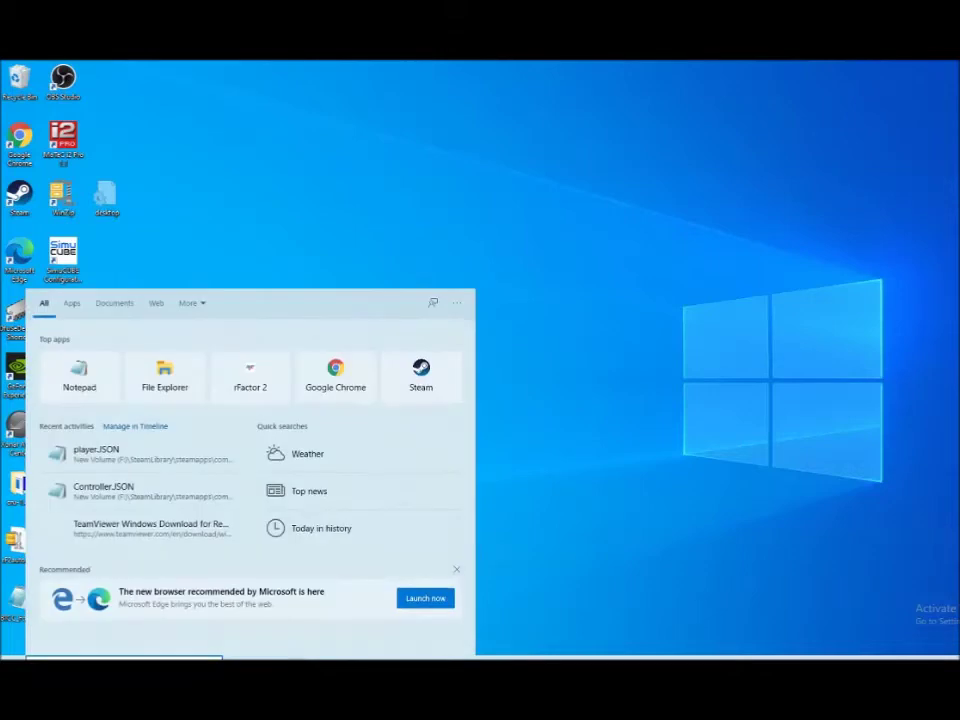
type("rfactor")
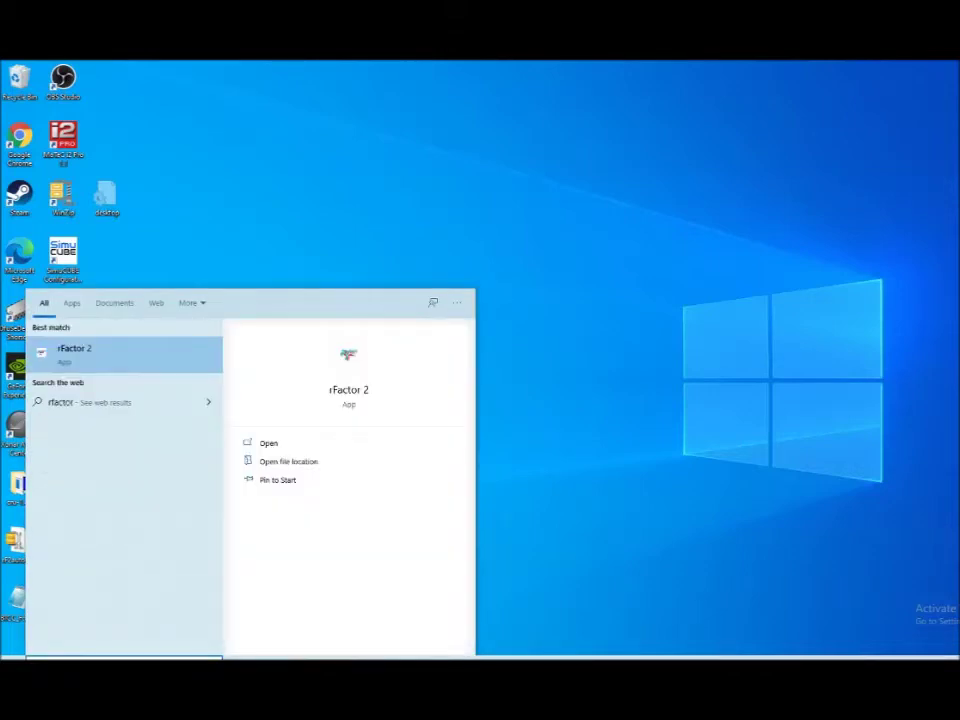
key("Return")
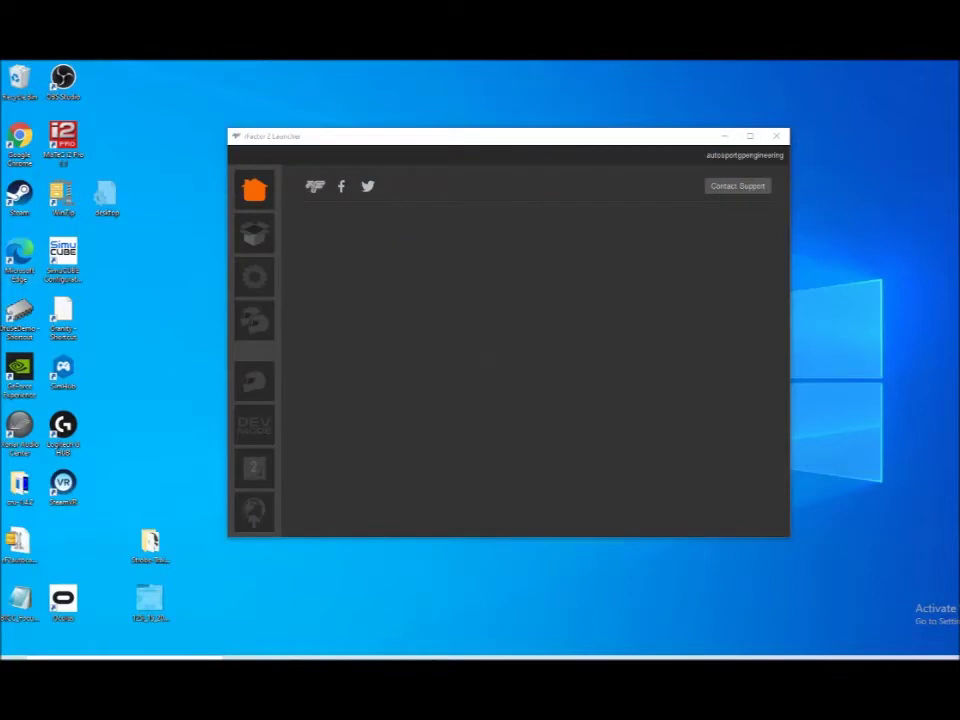
left_click(254, 277)
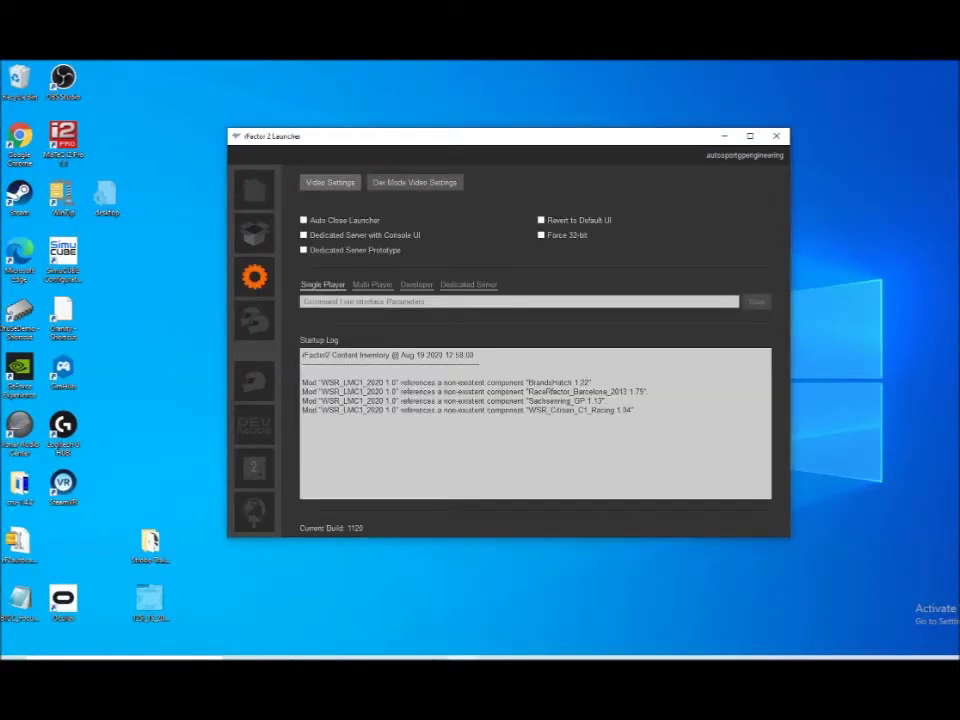
Open the launcher's video setup and check which monitors and resolutions are available
left_click(330, 182)
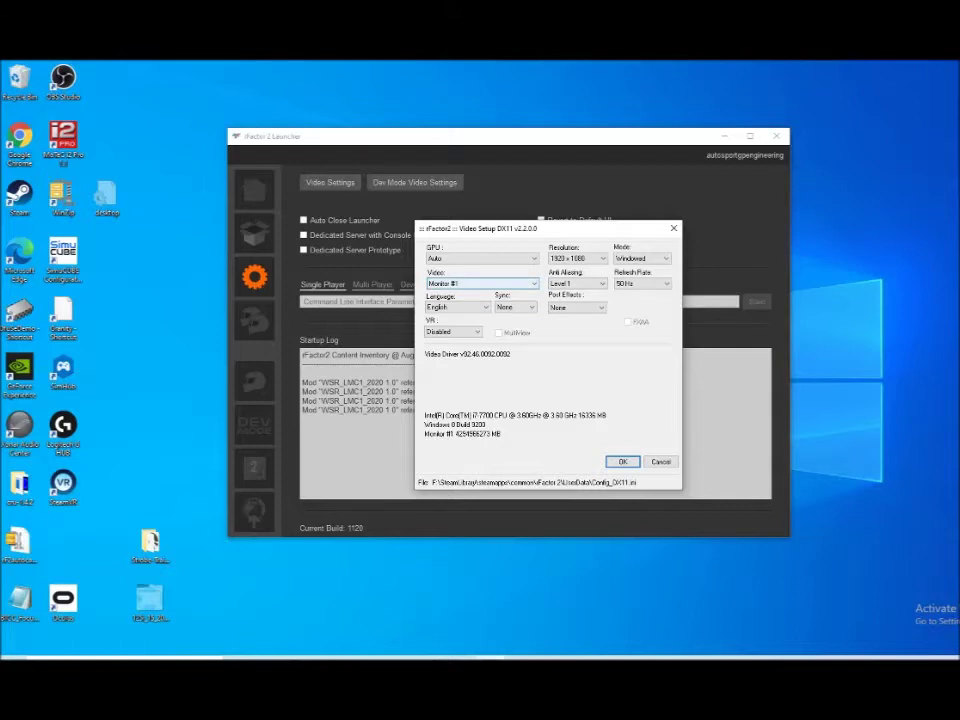
left_click(482, 283)
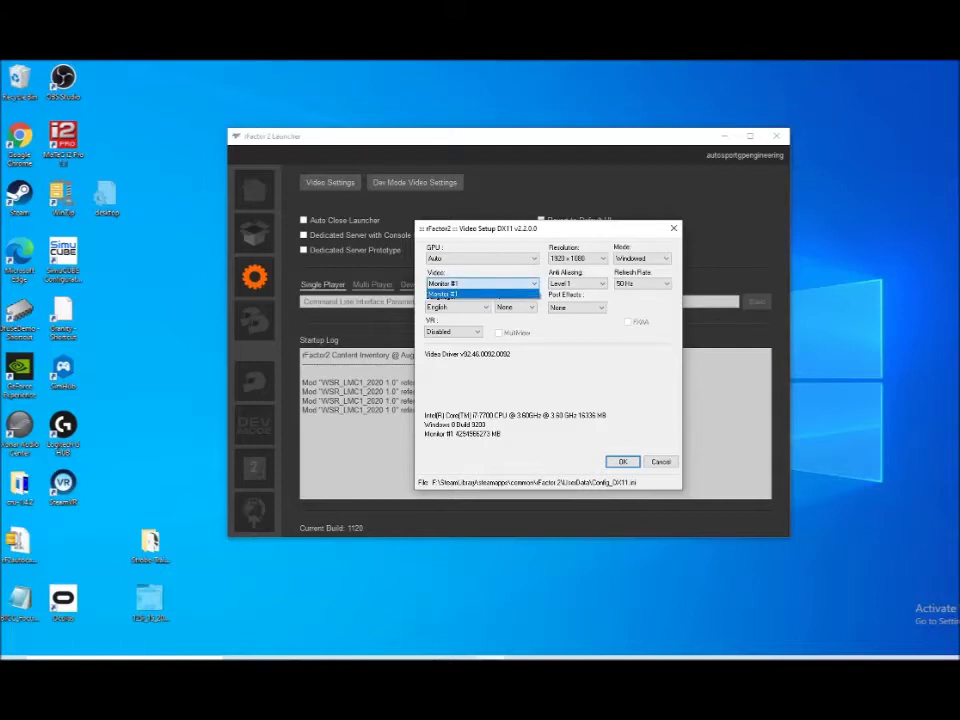
left_click(482, 284)
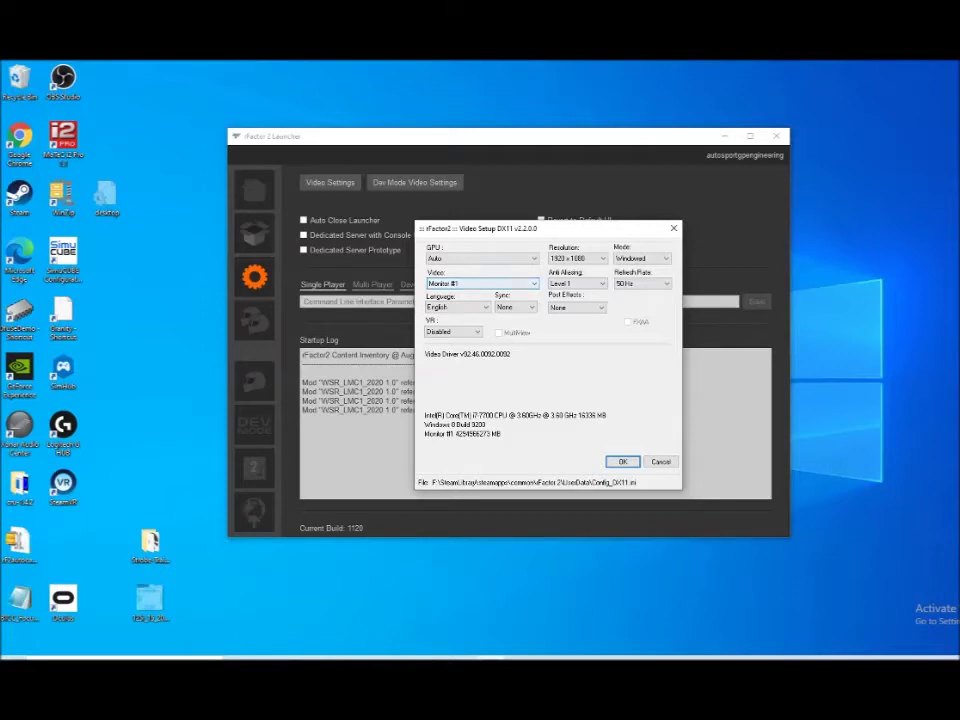
left_click(588, 258)
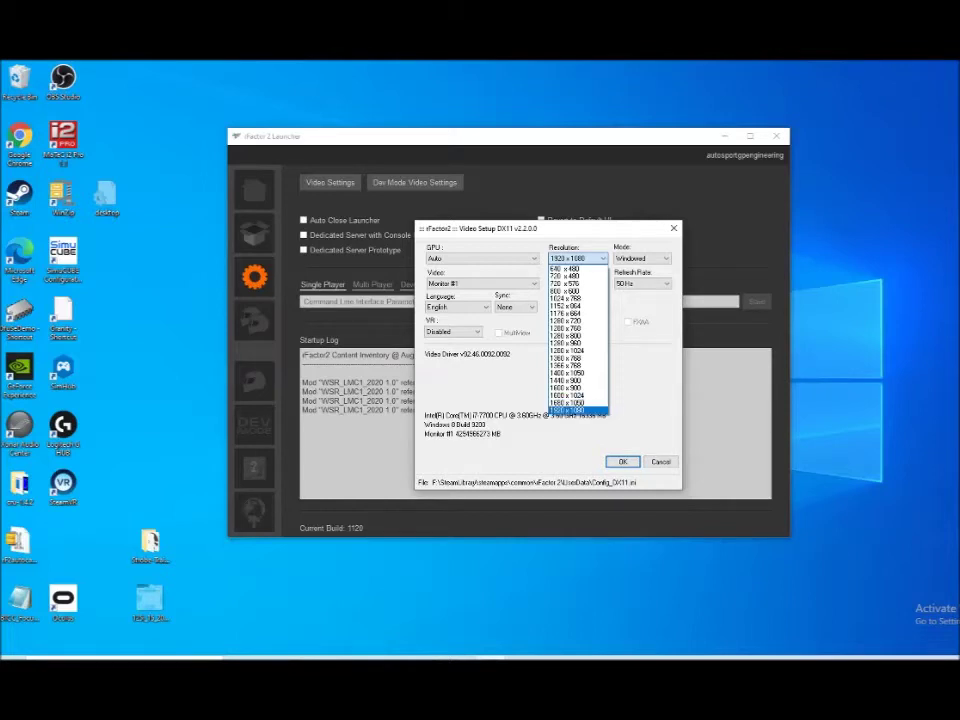
left_click(578, 259)
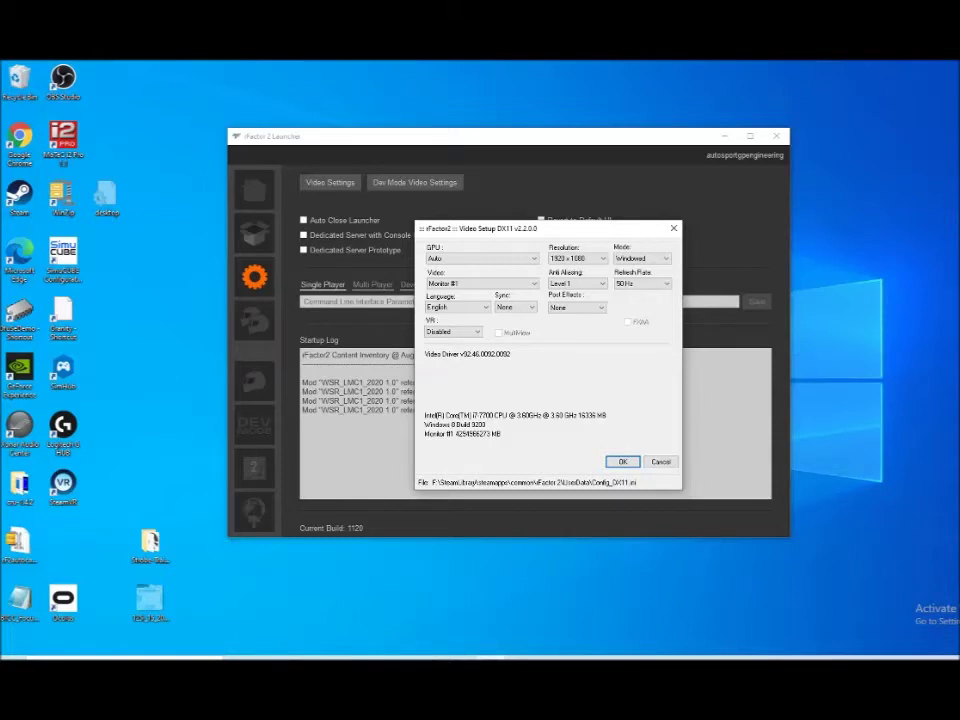
Set the refresh rate to 60 Hz in the video setup and save the configuration
left_click(642, 283)
left_click(642, 258)
left_click(643, 283)
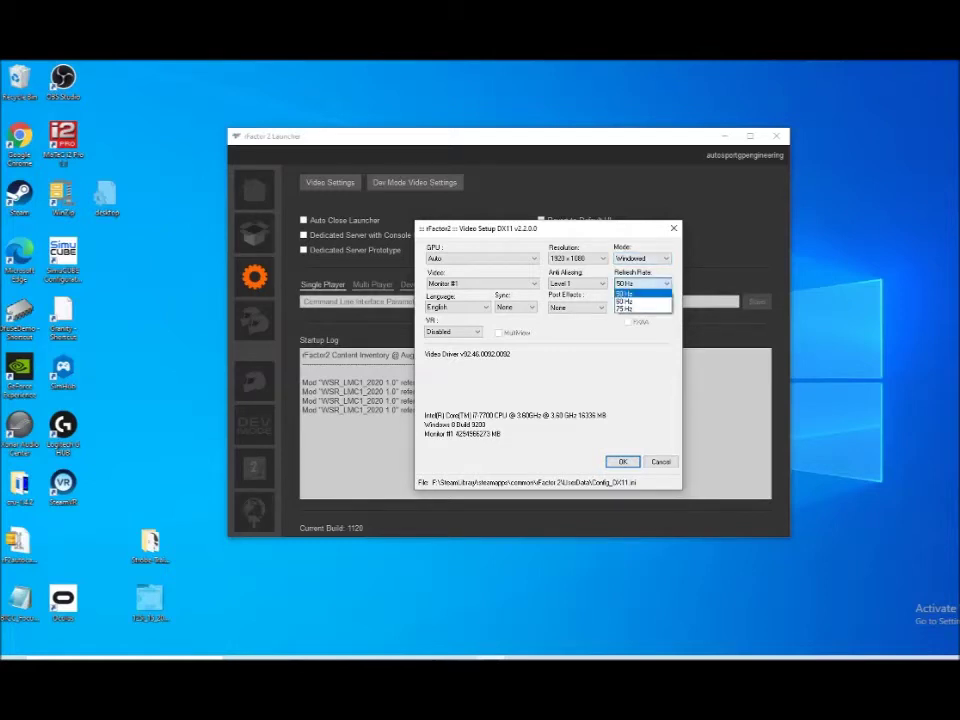
left_click(643, 301)
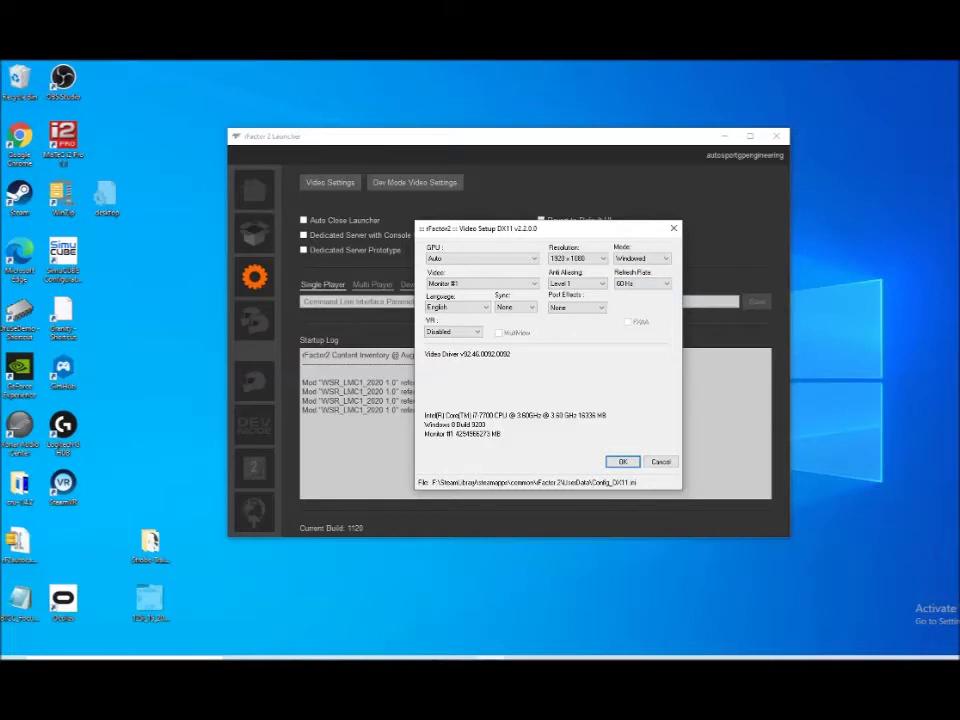
key("Return")
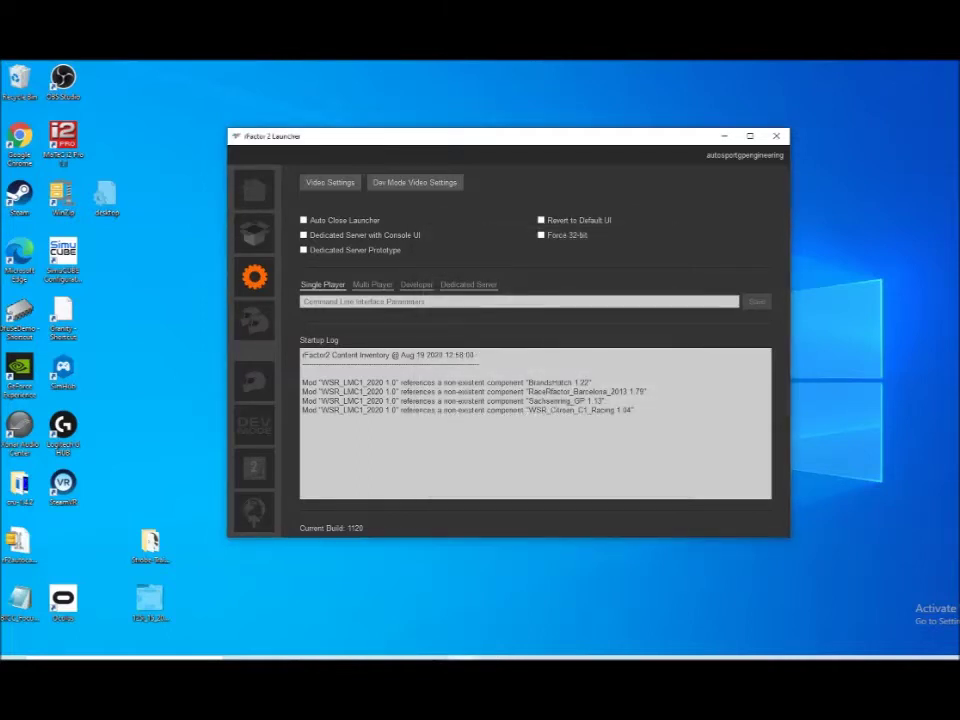
Start the single-player game and try to switch to another resolution in its Video Res settings
left_click(254, 381)
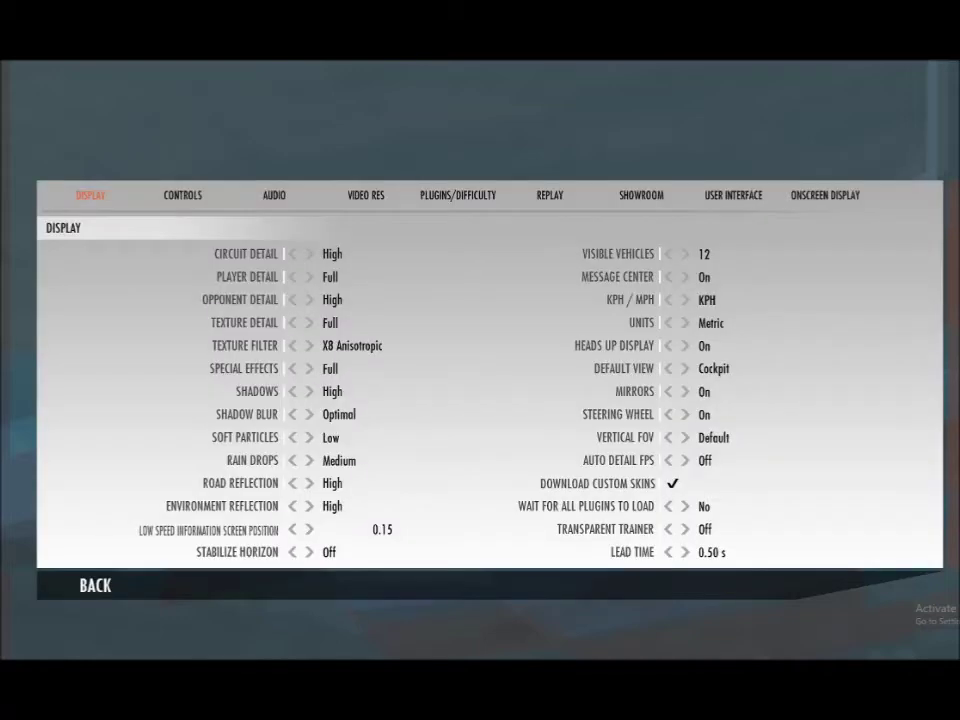
left_click(365, 195)
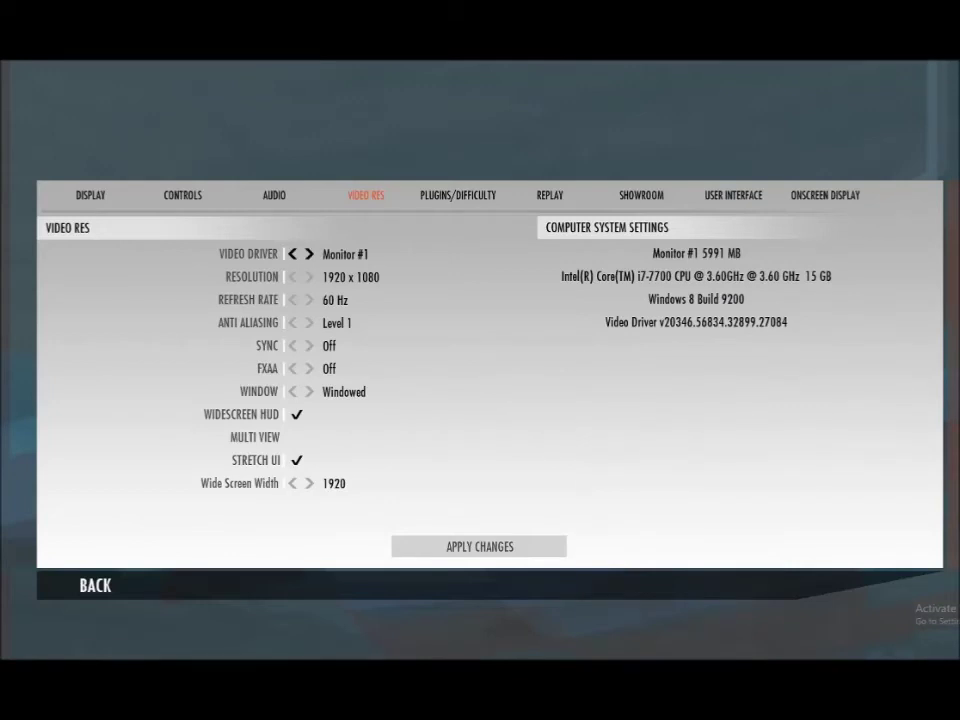
left_click(309, 277)
left_click(309, 277)
key("Right")
Turn the Stretch UI option off and back on in the Video Res settings
left_click(297, 461)
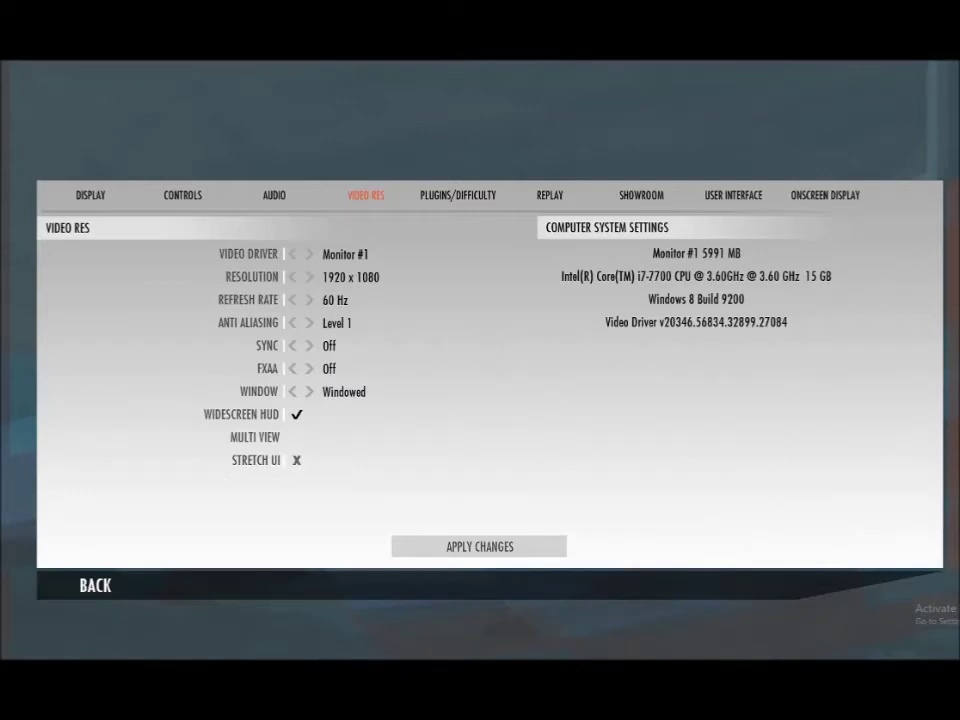
key("Return")
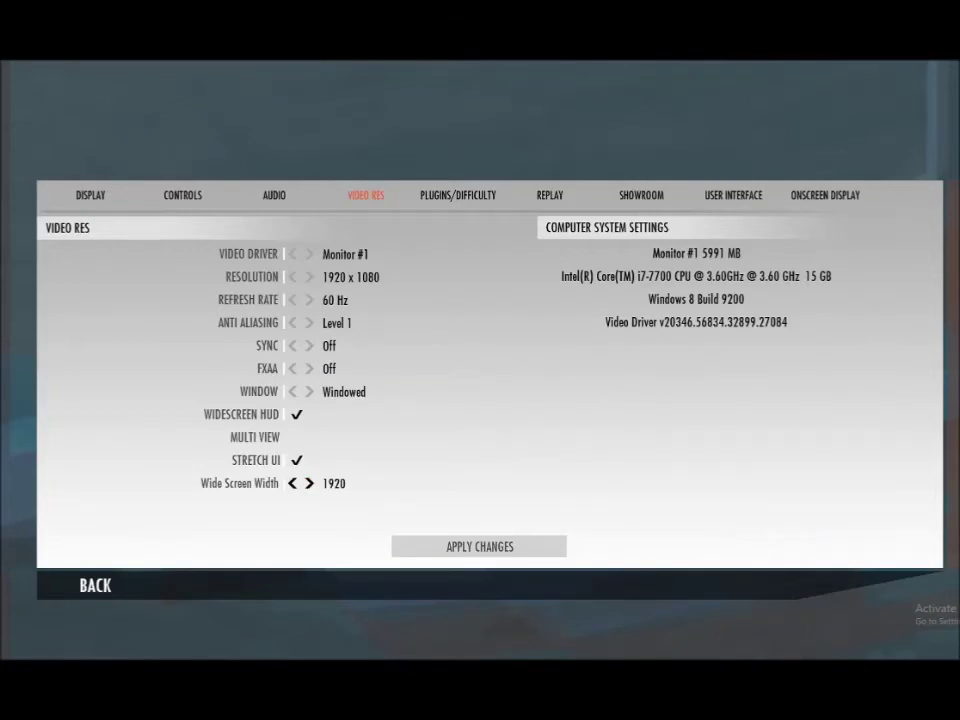
key("Down")
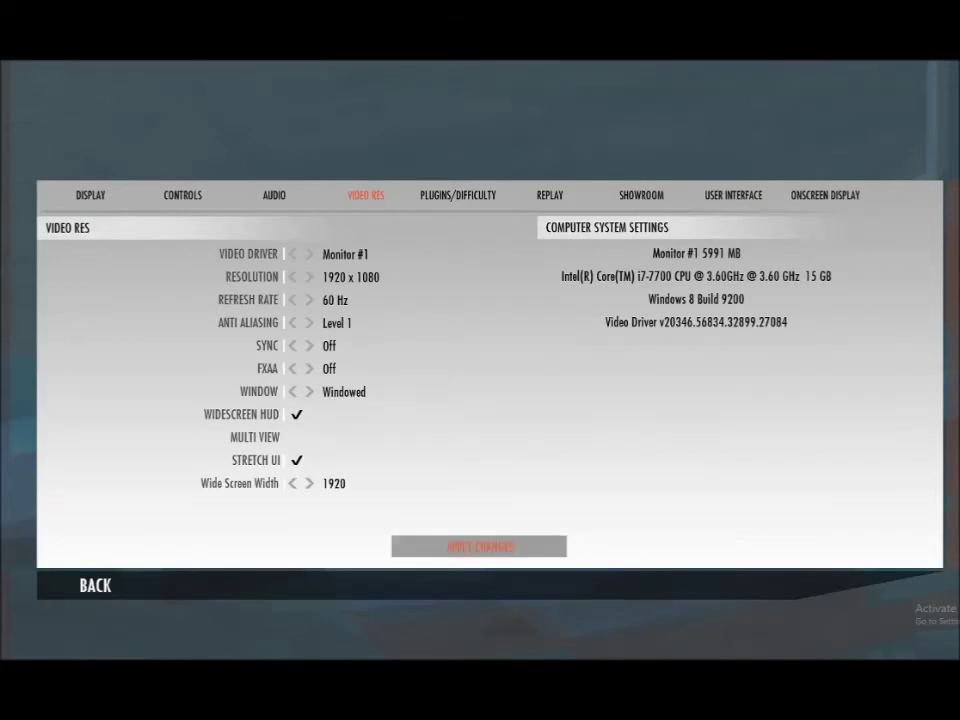
key("Return")
key("Down")
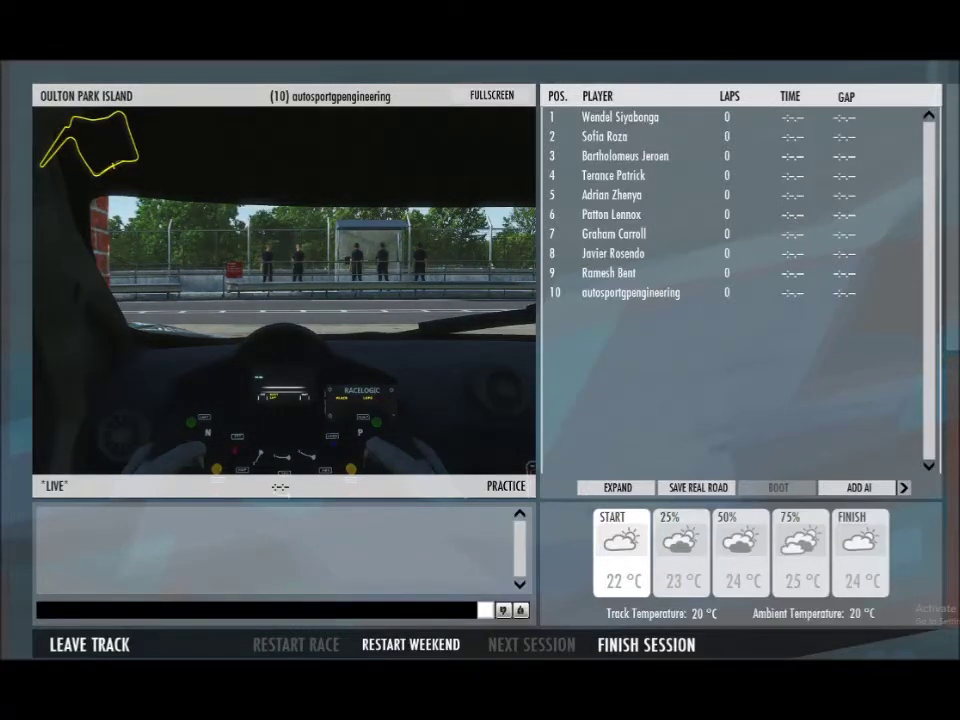
Open the in-session display settings and raise the vertical FOV to 16
key("Escape")
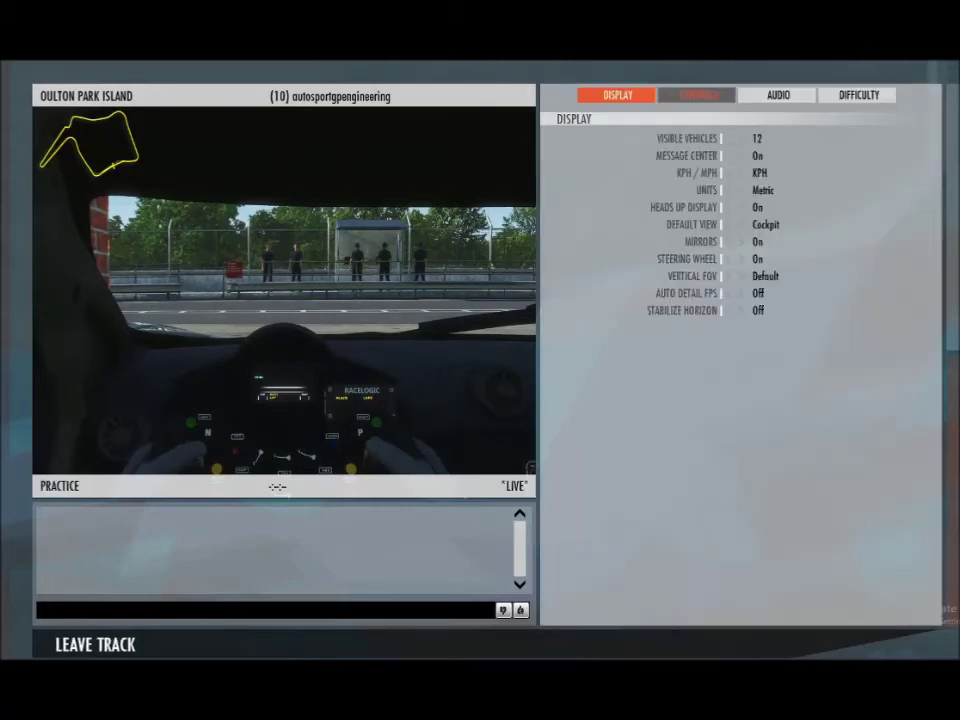
key("Down")
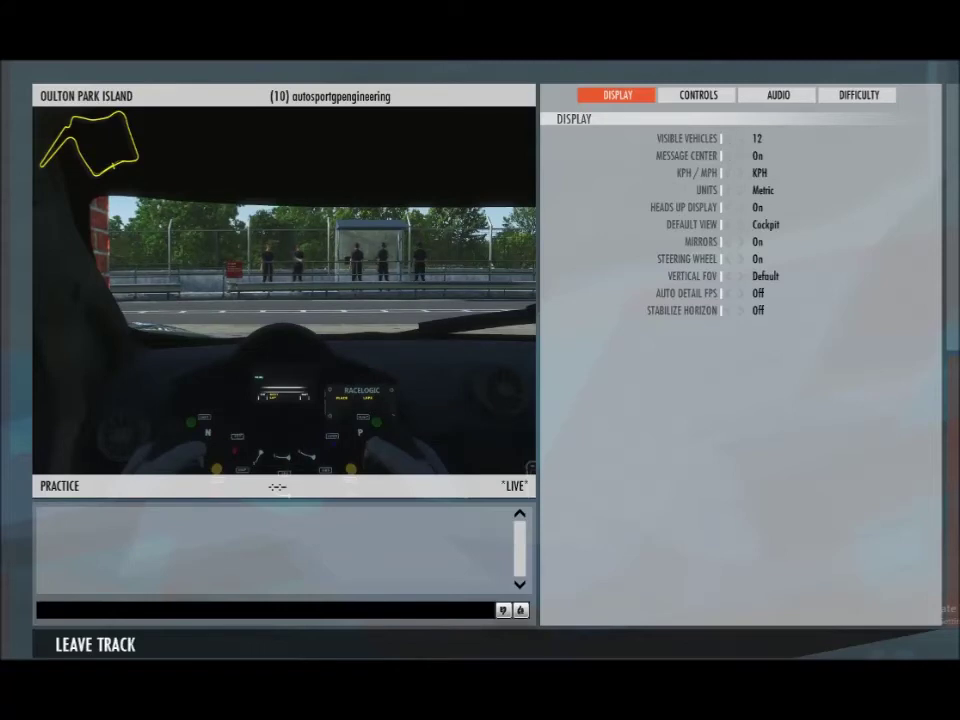
key("Up")
key("Right")
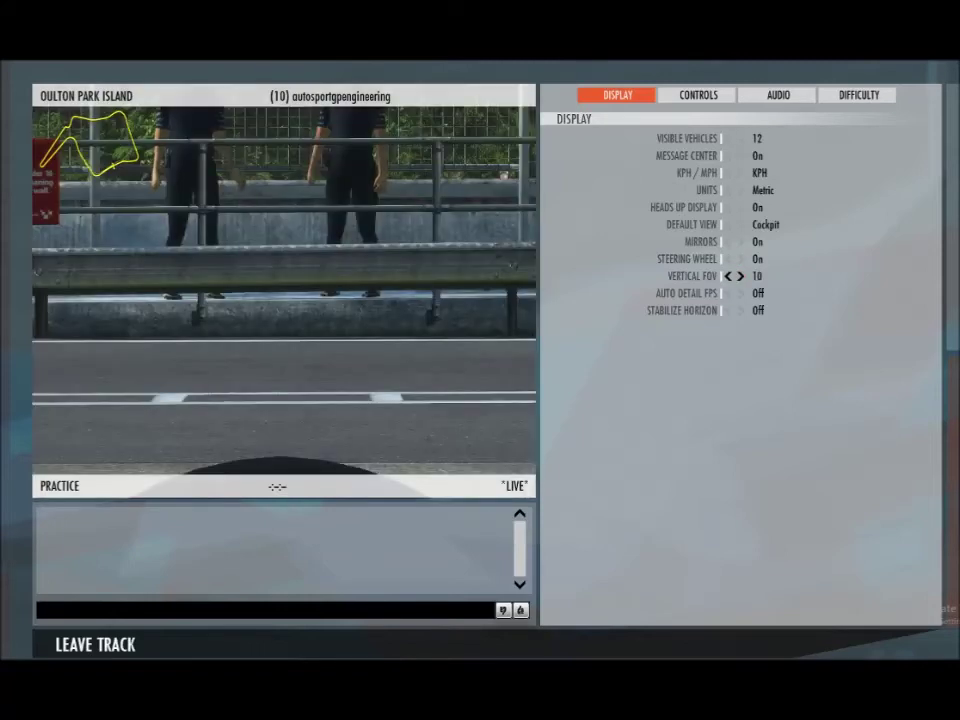
key("Right")
key("Right")
key("Right")
key("Right")
key("Right")
key("Right")
key("Right")
key("Right")
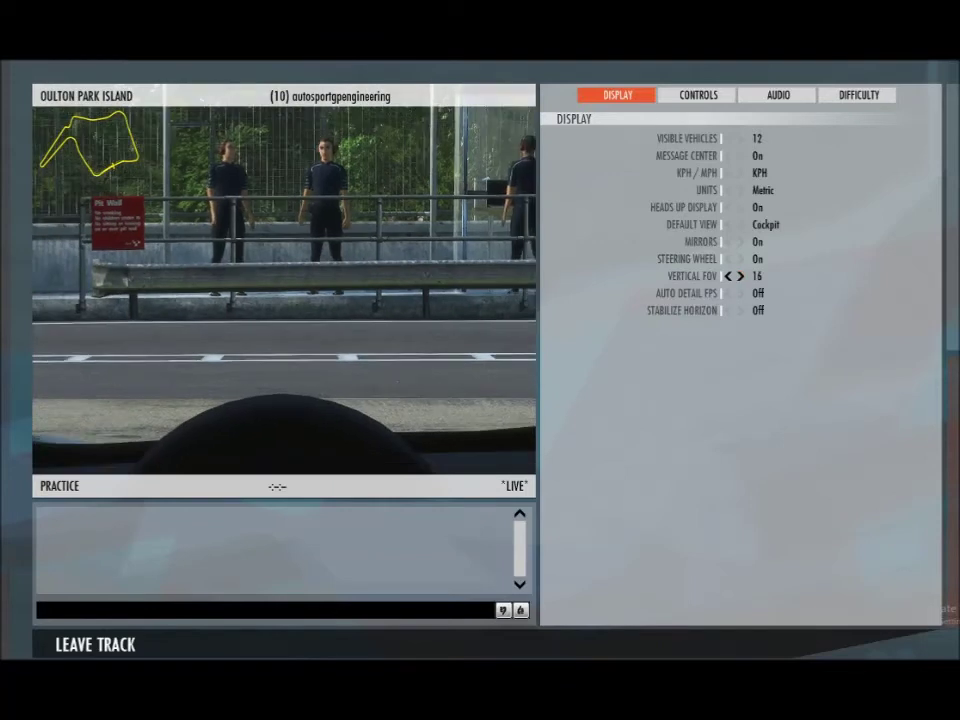
Switch the Steering Wheel display option to Fixed and back to On
key("Up")
key("Right")
key("Down")
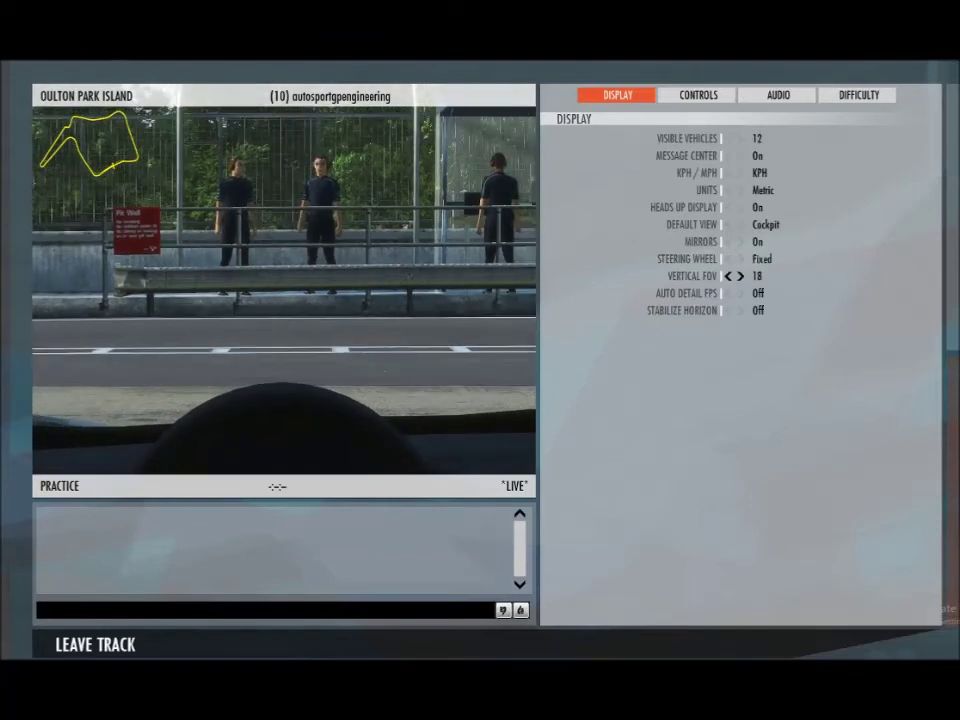
key("Right")
key("Up")
key("Right")
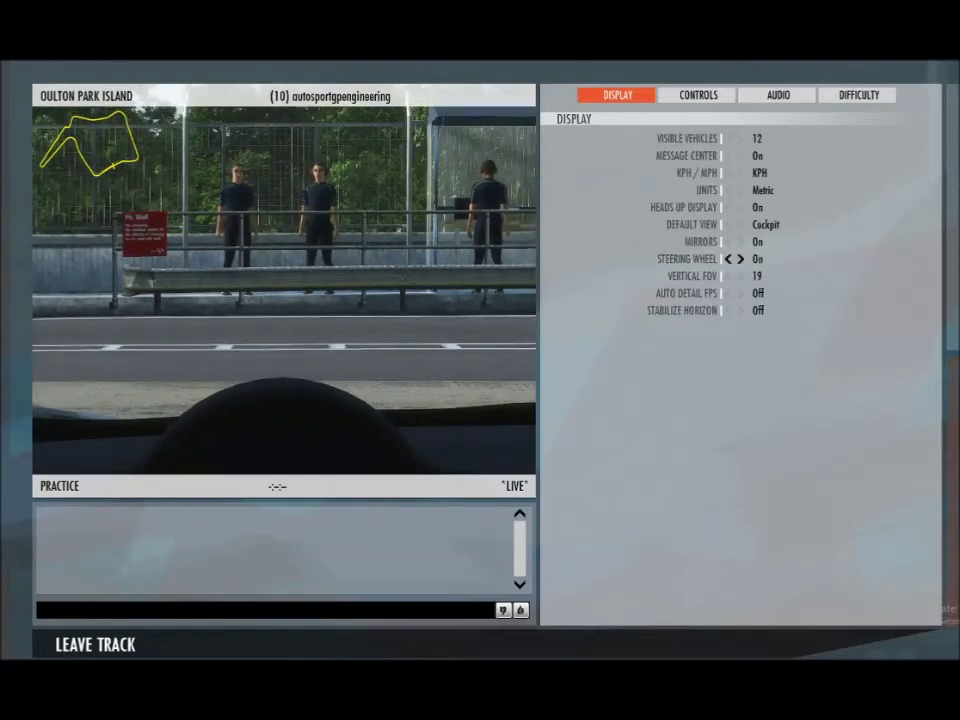
Raise the vertical FOV to 52 in the in-session display settings
key("Down")
key("Right")
key("Right")
key("Right")
key("Right")
key("Right")
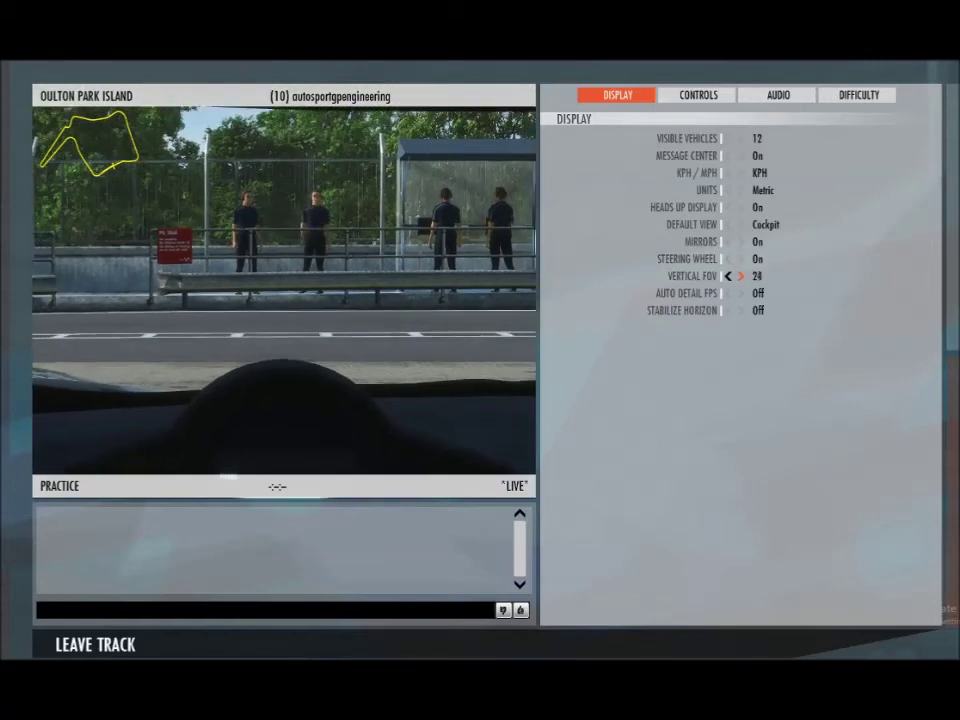
key("Right")
key("Right")
key("Right")
key("Right")
key("Right")
key("Right")
key("Right")
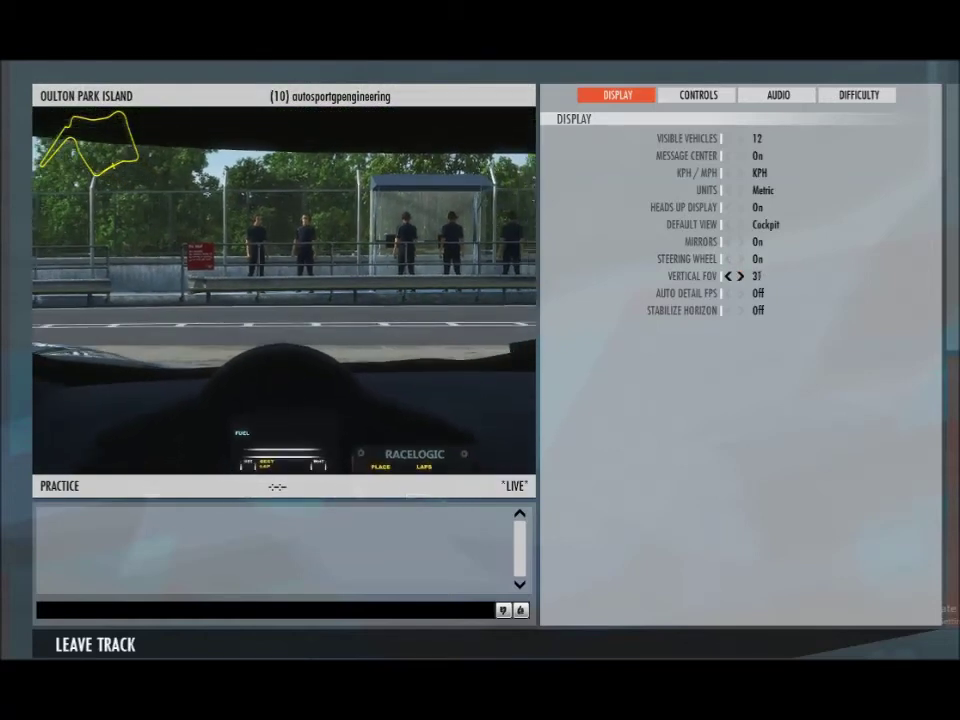
key("Right")
key("Right")
key("Right")
key("Right")
key("Right")
key("Right")
key("Right")
key("Right")
key("Right")
key("Right")
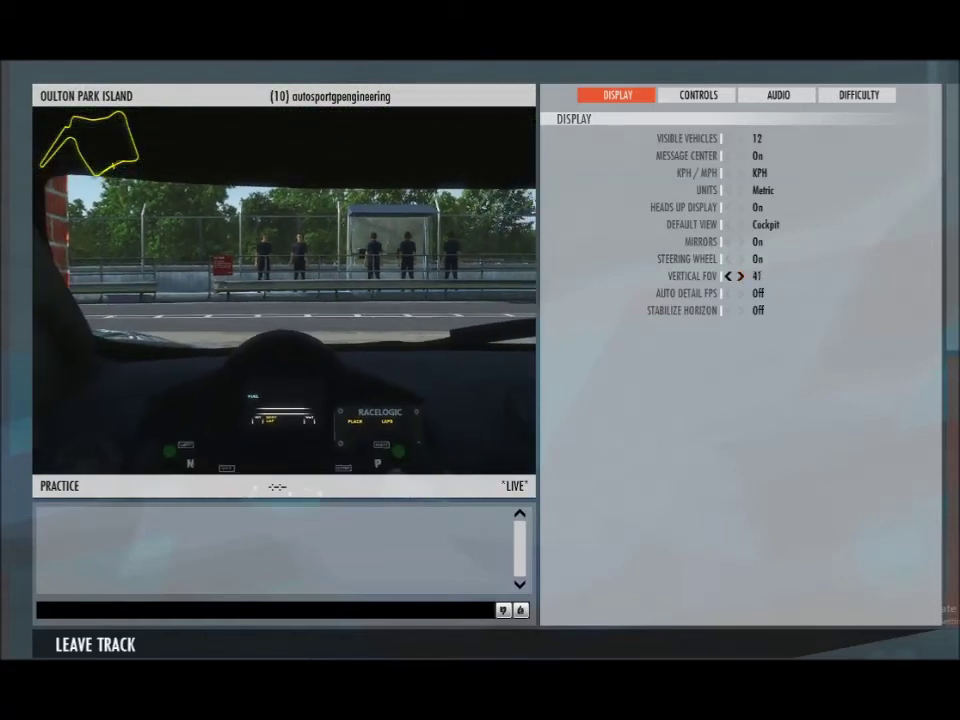
key("Right")
key("Right")
key("Right")
key("Right")
key("Right")
key("Right")
key("Right")
key("Right")
key("Right")
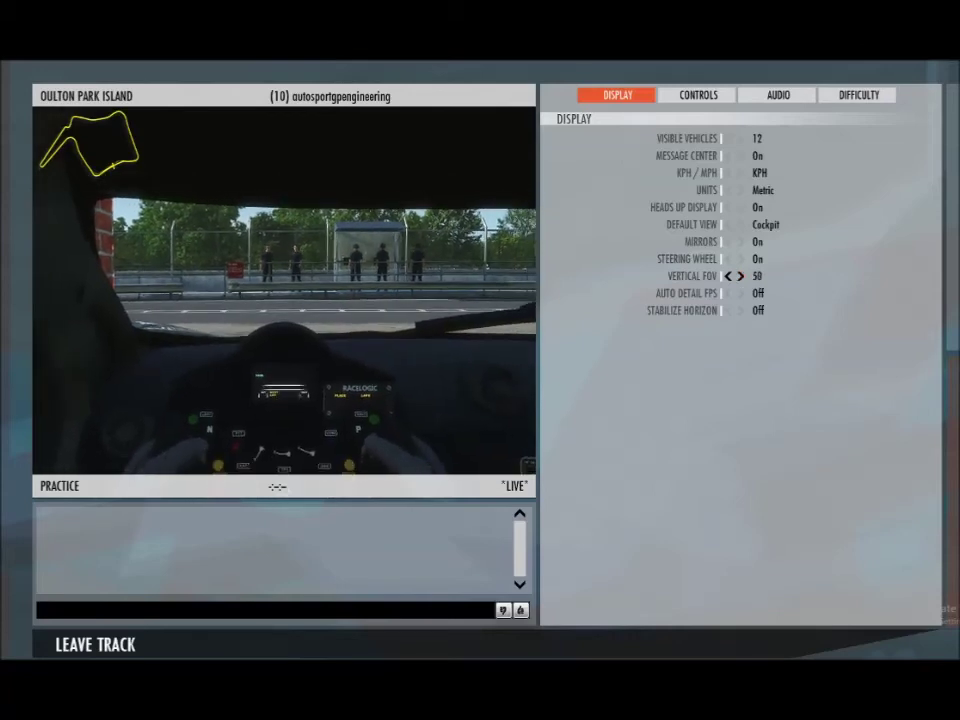
key("Right")
key("Right")
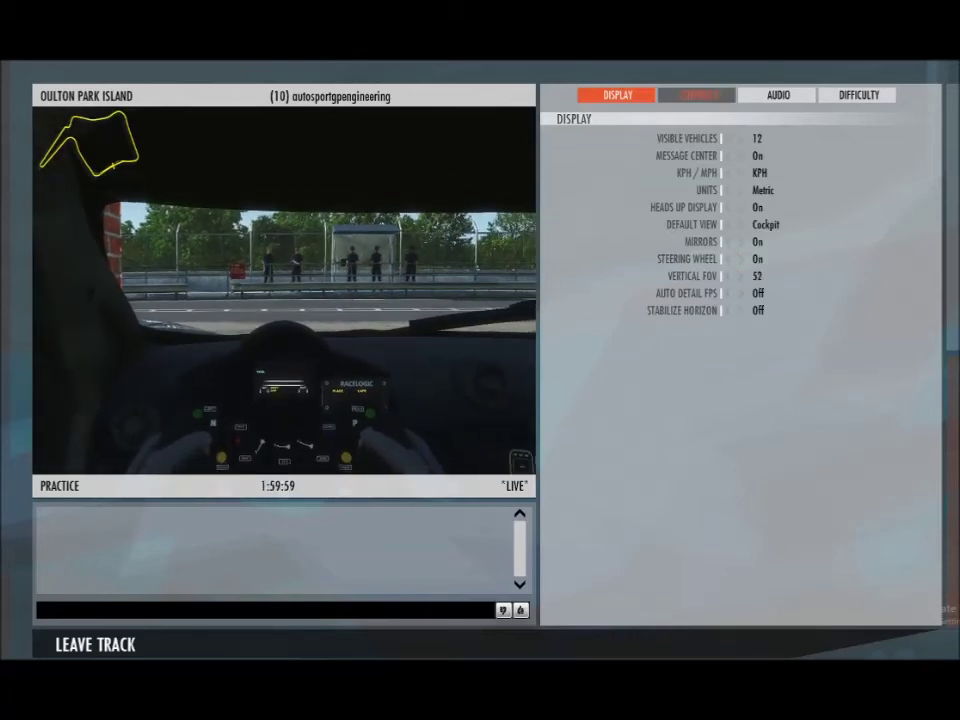
Examine the seat adjustment and FOV key bindings in the in-session controls settings
left_click(697, 95)
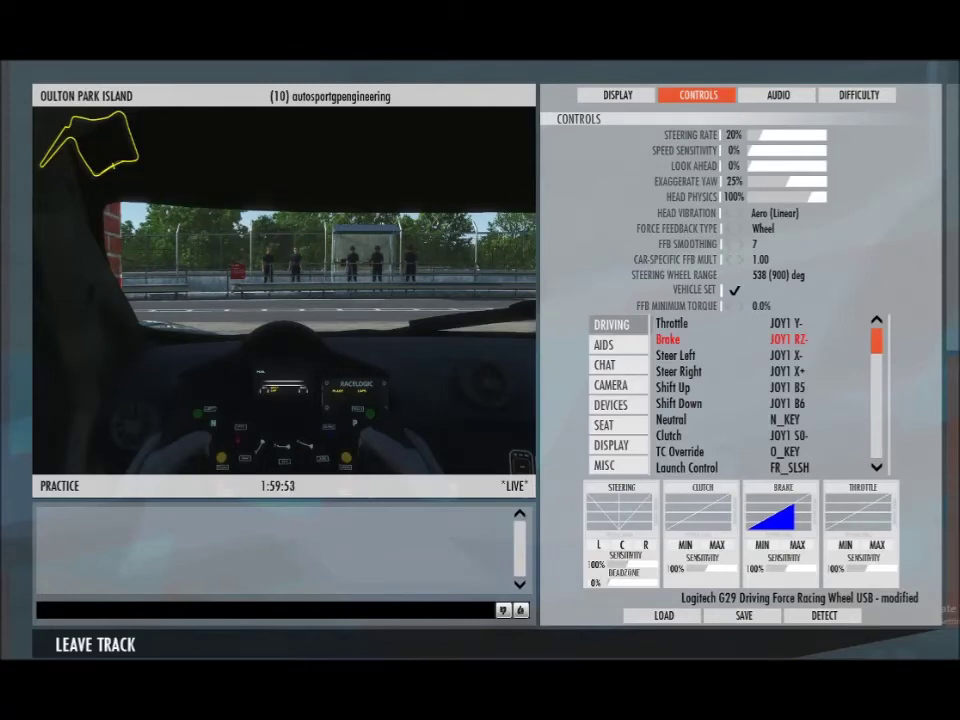
left_click(618, 426)
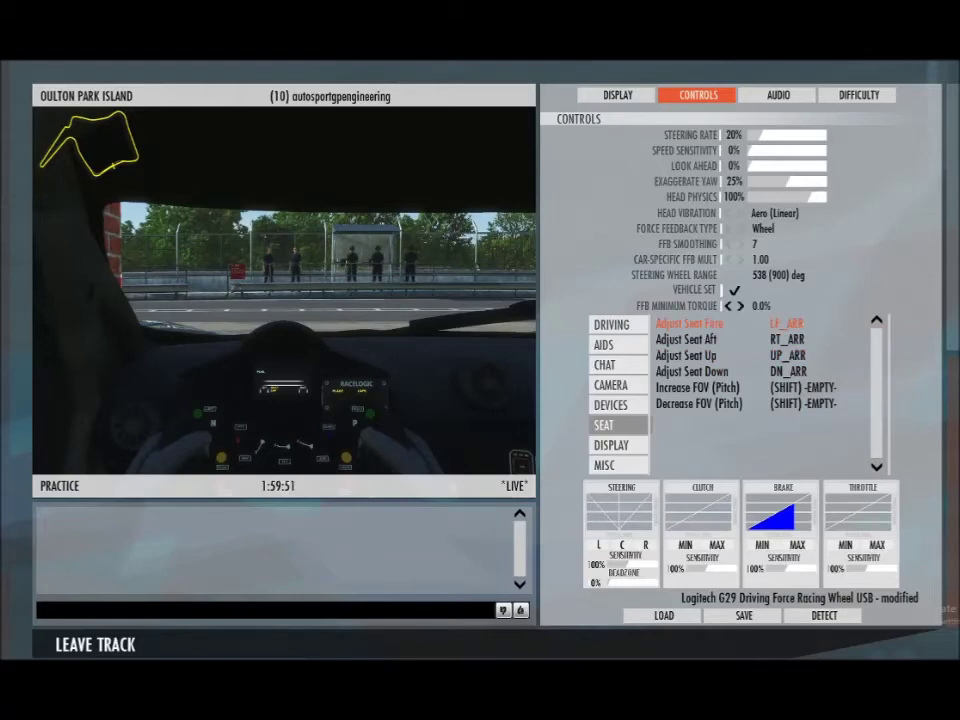
left_click(686, 339)
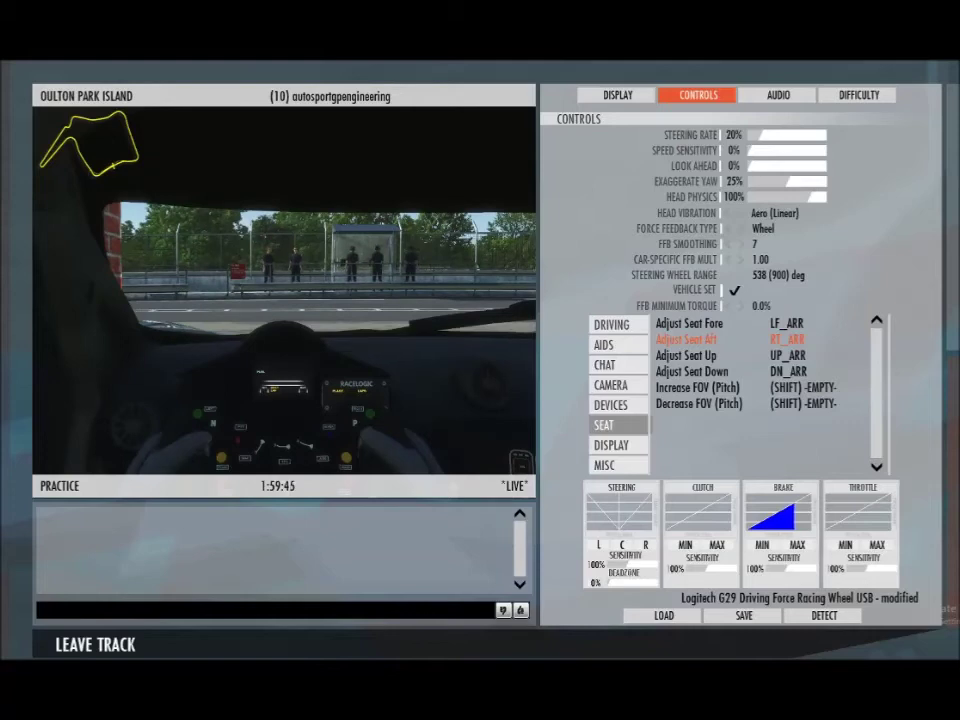
Look through the Display and Misc control bindings for the key assigned to triple screens
left_click(618, 445)
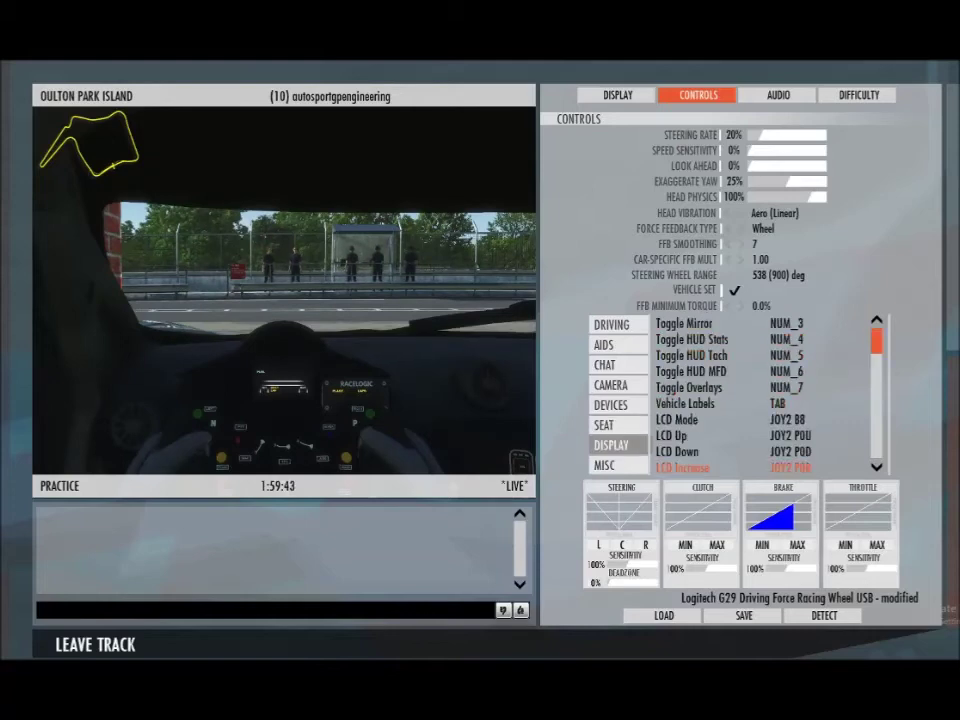
left_click(876, 467)
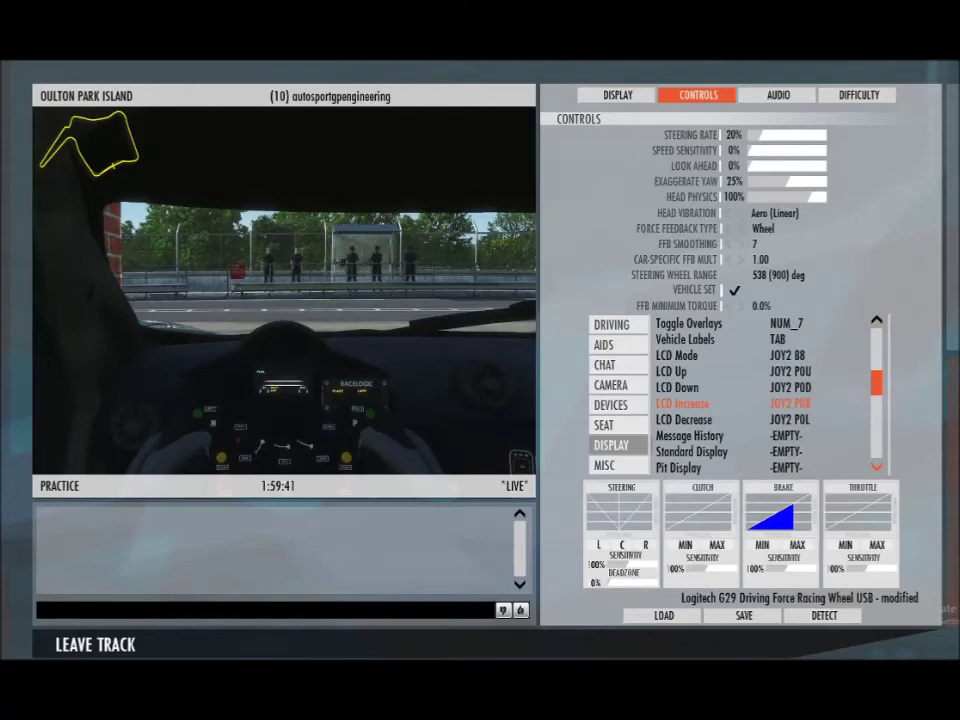
left_click(618, 465)
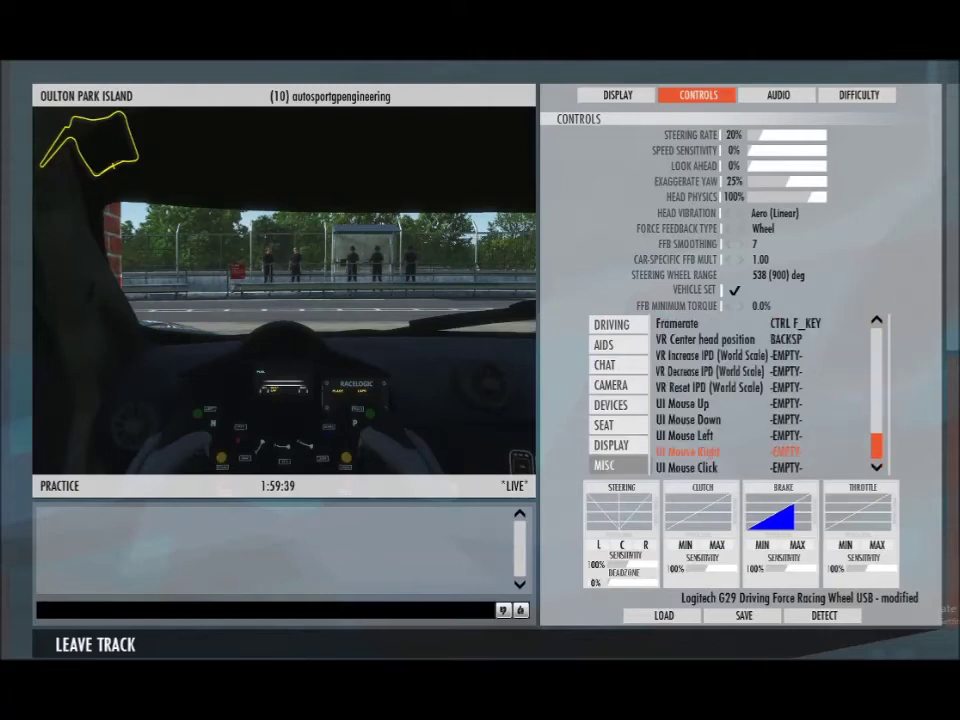
key("Up")
key("Up")
key("Up")
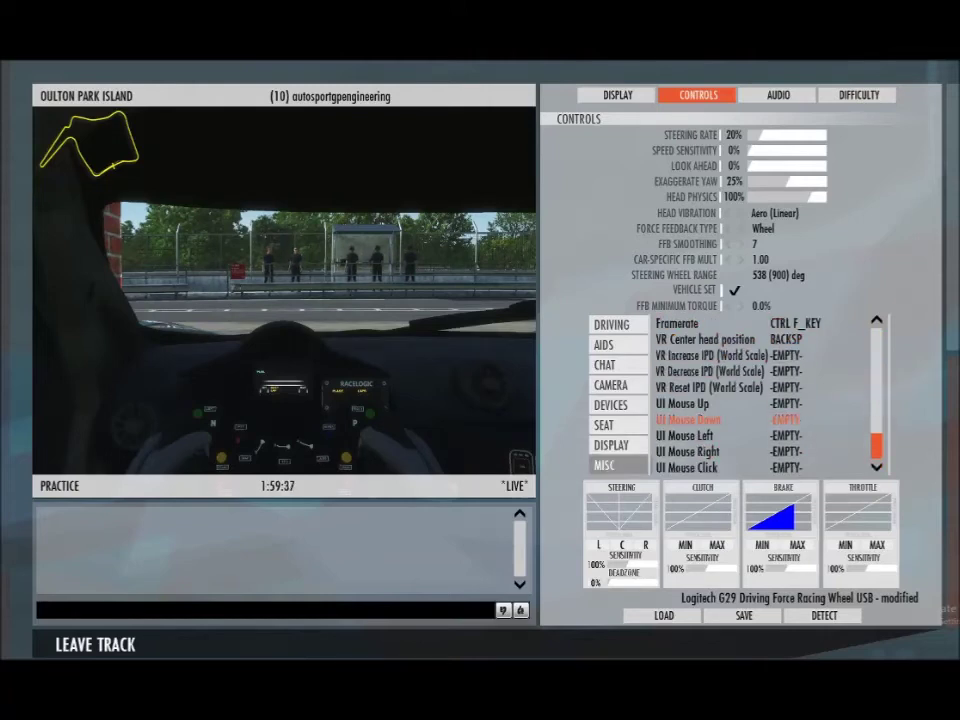
left_click(876, 320)
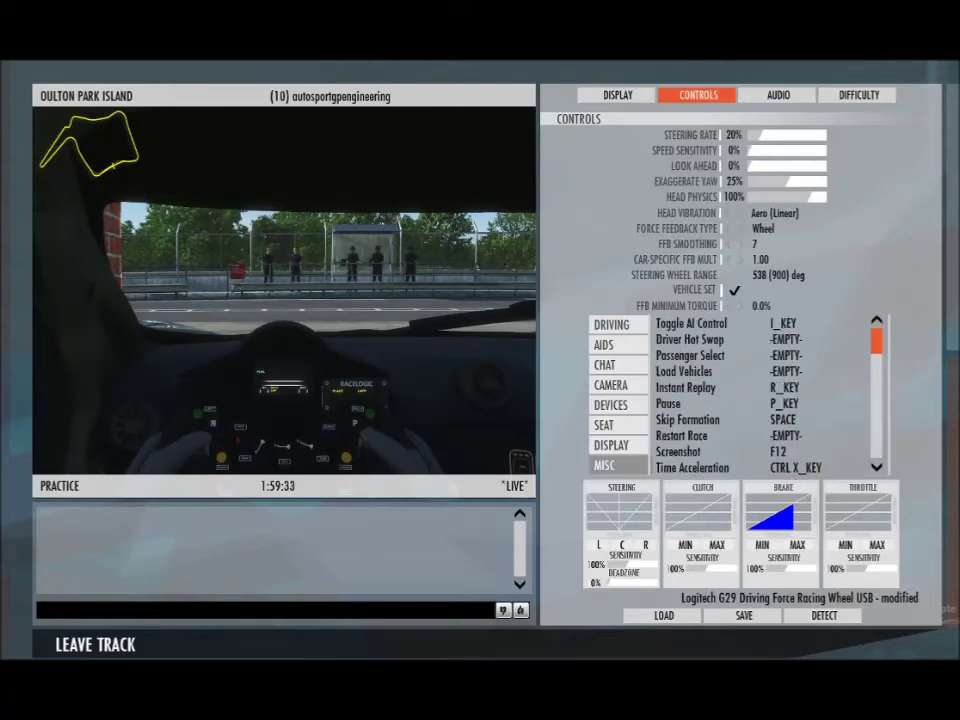
scroll(765, 396, "down", 8)
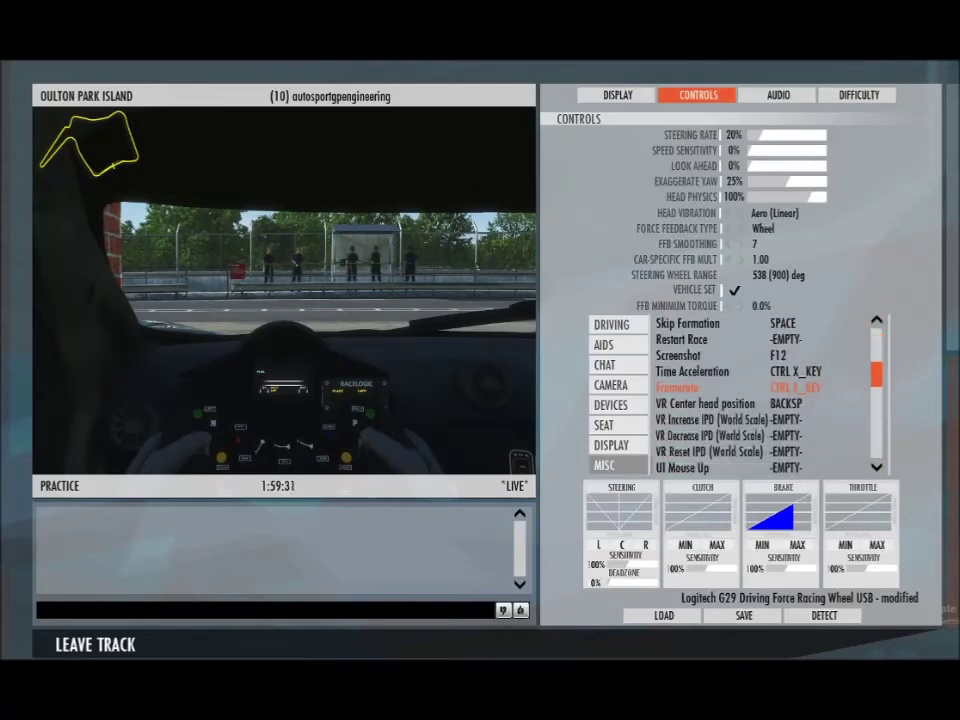
scroll(735, 395, "down", 6)
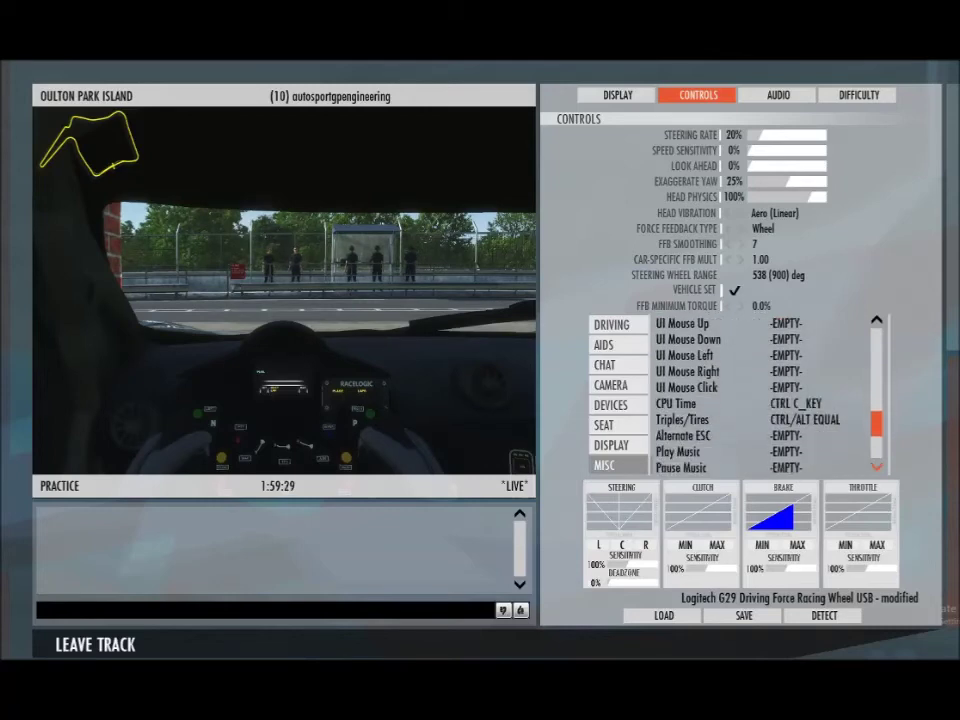
Check the remaining Misc control bindings and the Seat bindings for Increase and Decrease FOV (Pitch)
scroll(735, 395, "down", 2)
left_click(688, 419)
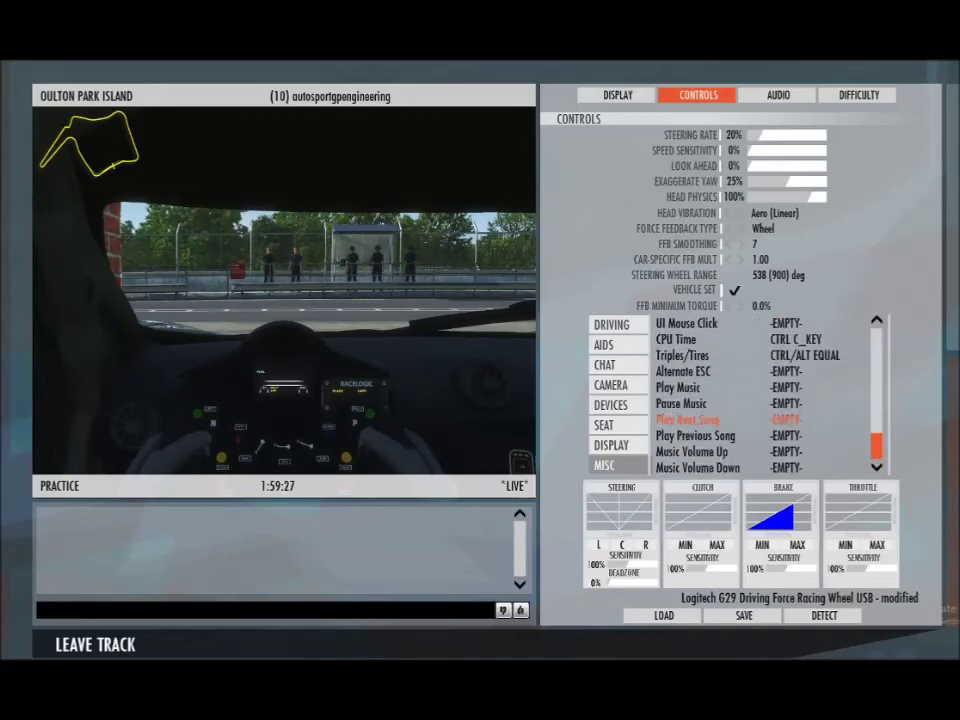
left_click(618, 425)
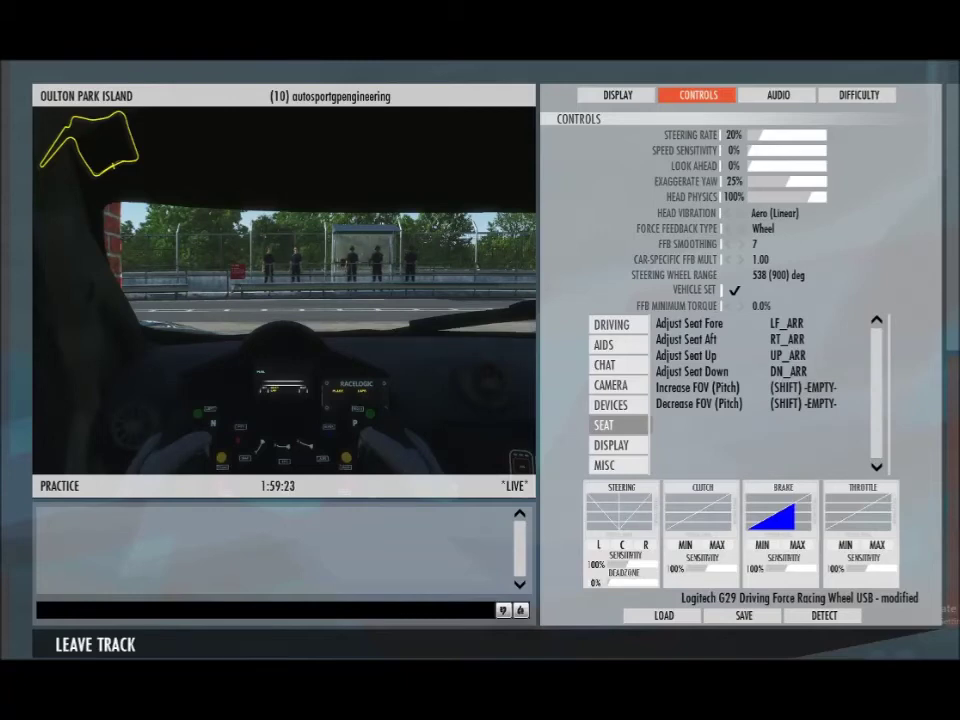
left_click(698, 387)
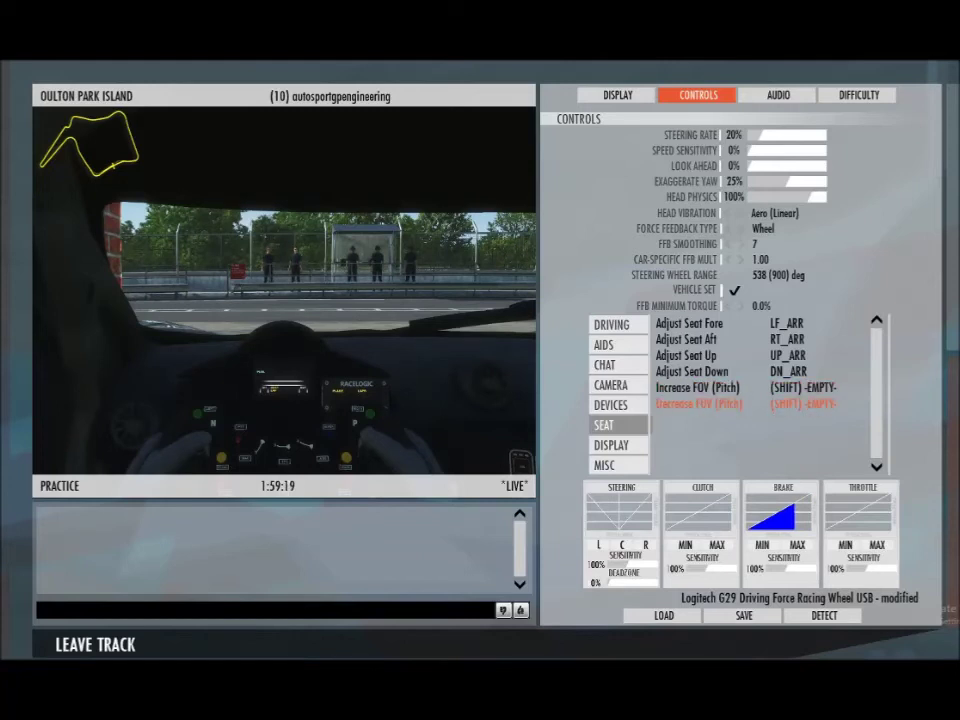
left_click(698, 403)
left_click(698, 387)
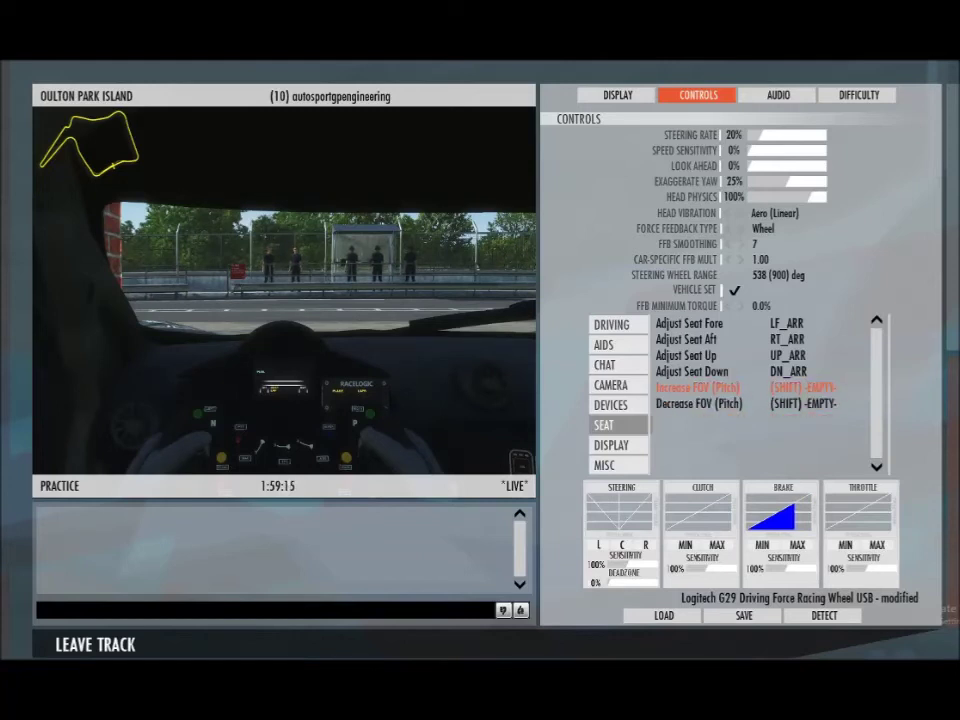
left_click(698, 403)
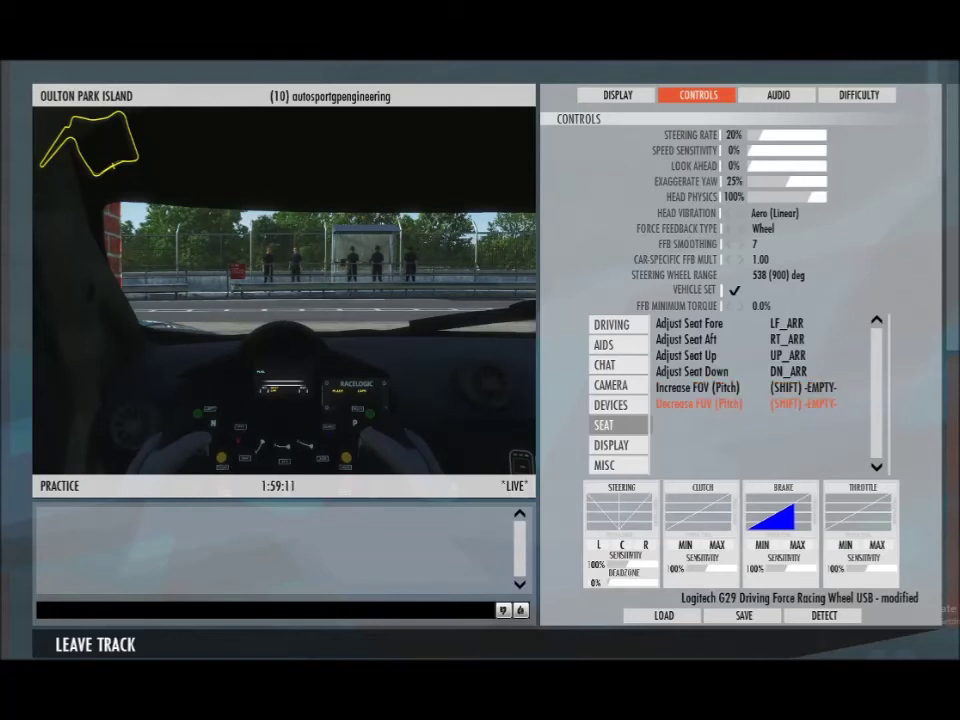
Look through the Devices and Camera control bindings for triple-screen and view-related keys
left_click(612, 405)
scroll(698, 403, "down", 10)
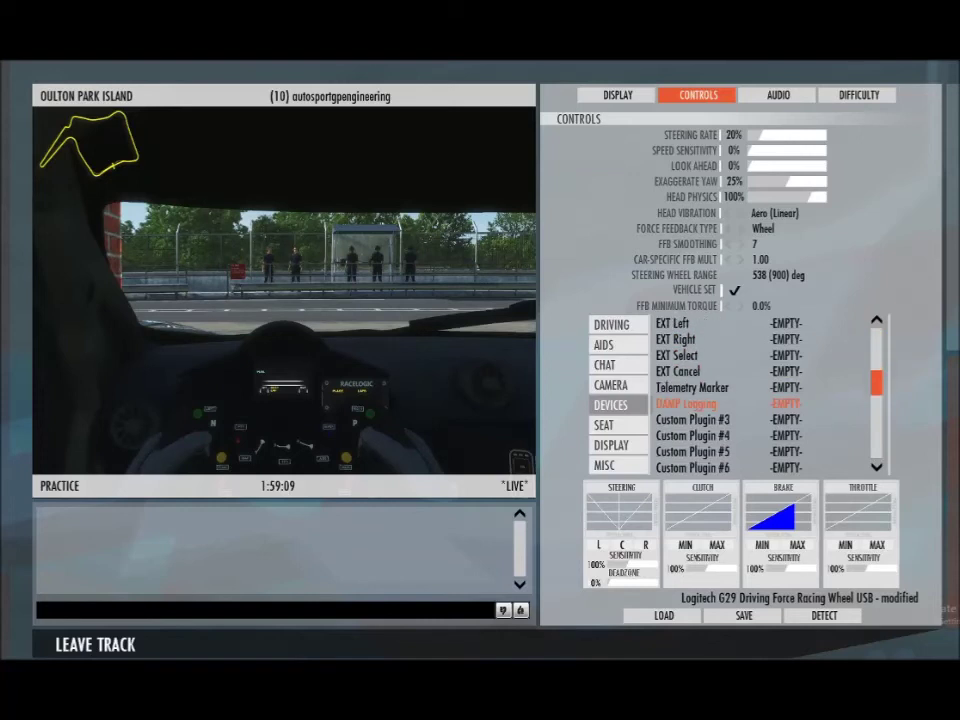
scroll(698, 403, "up", 10)
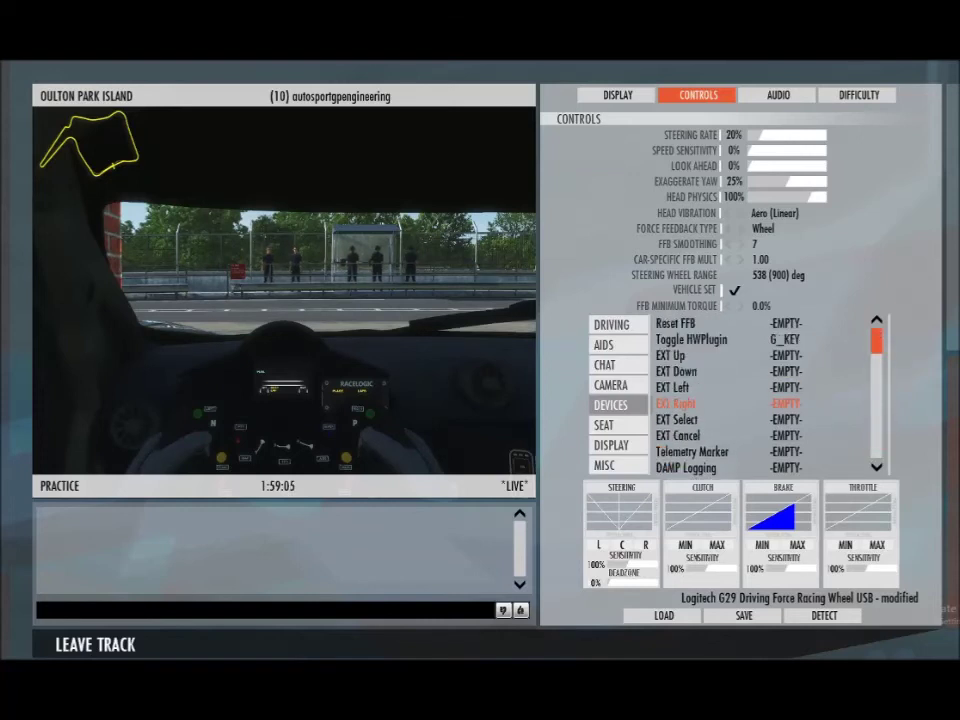
left_click(610, 385)
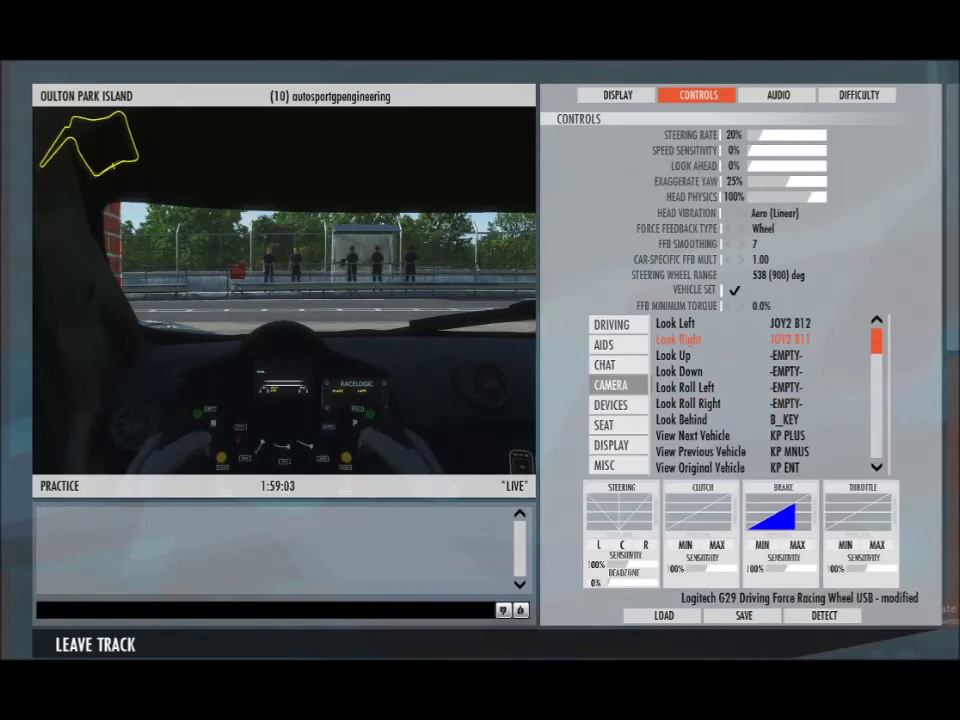
scroll(735, 395, "down", 2)
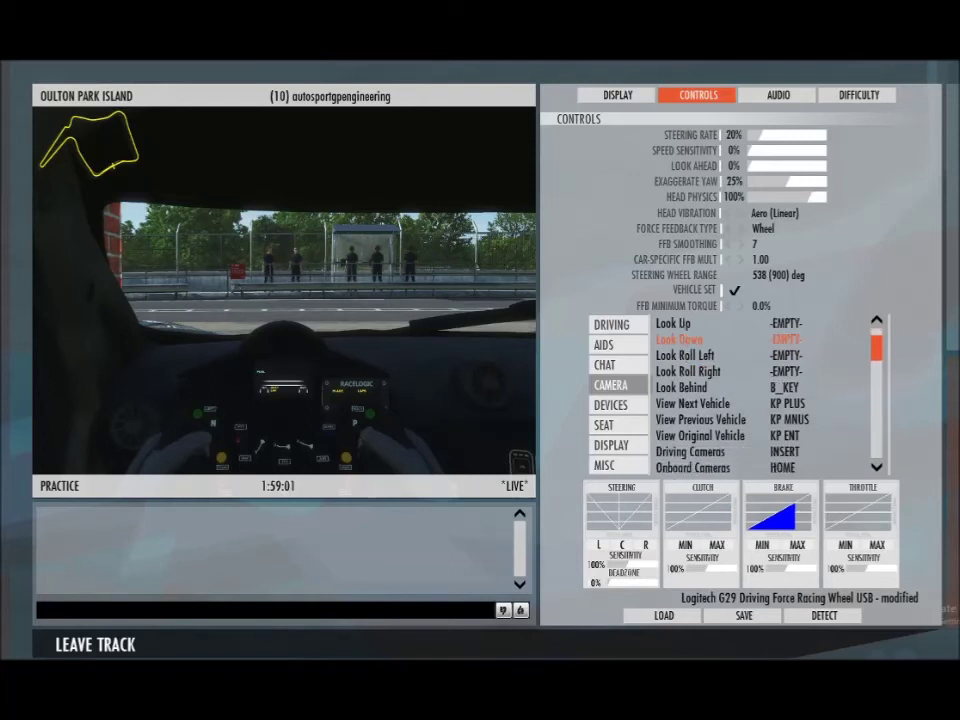
scroll(735, 395, "down", 10)
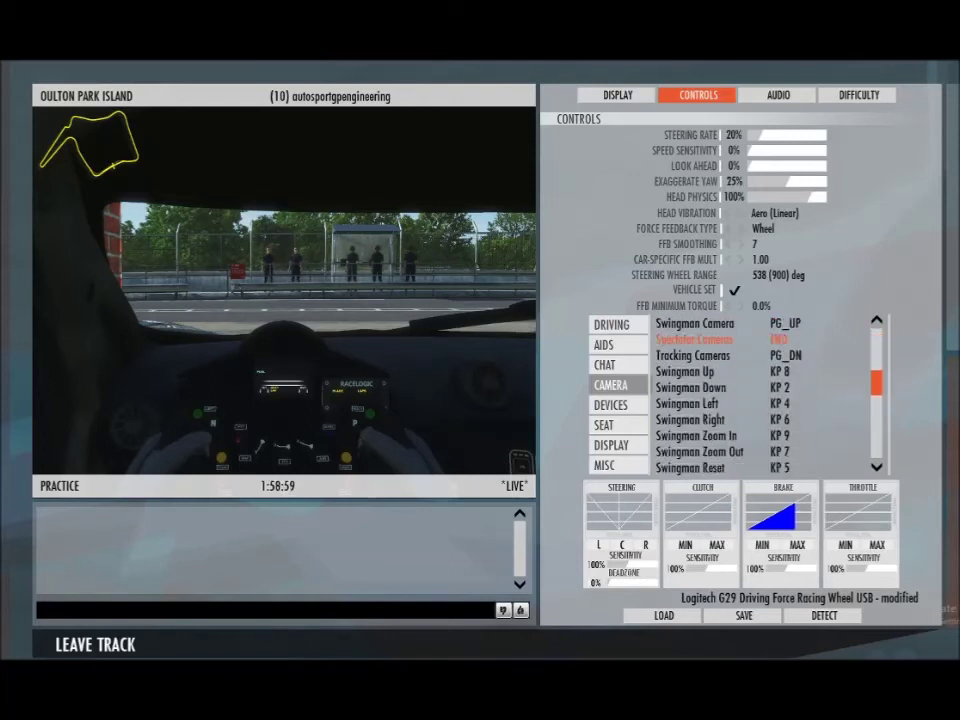
scroll(730, 341, "down", 6)
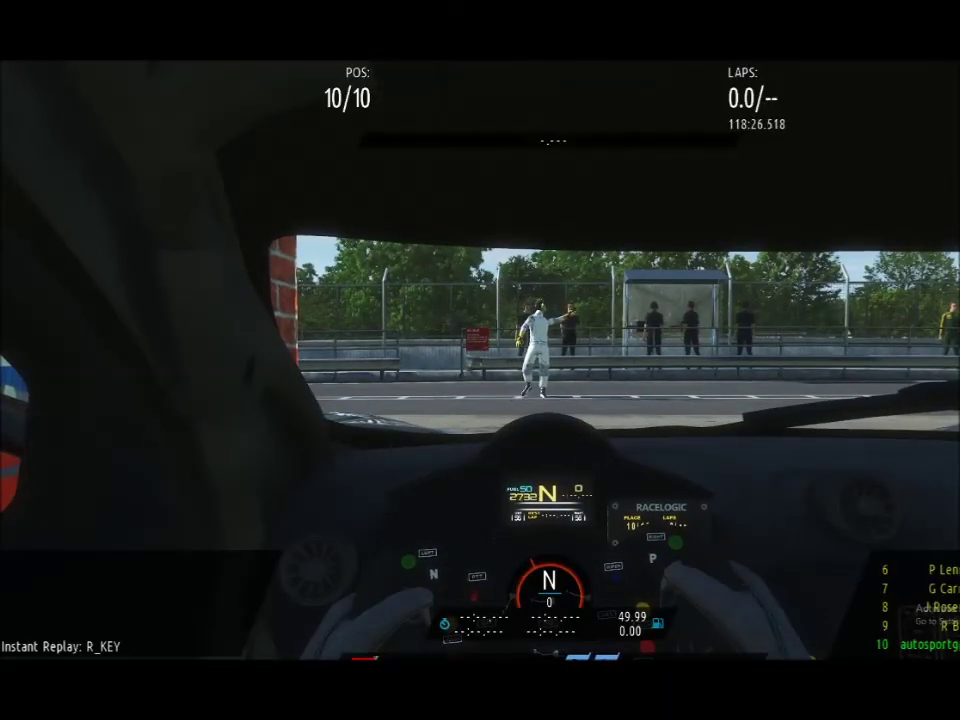
Drive the car out of its pit box and along the pit lane in first gear to the pit exit
key("a")
key("Left")
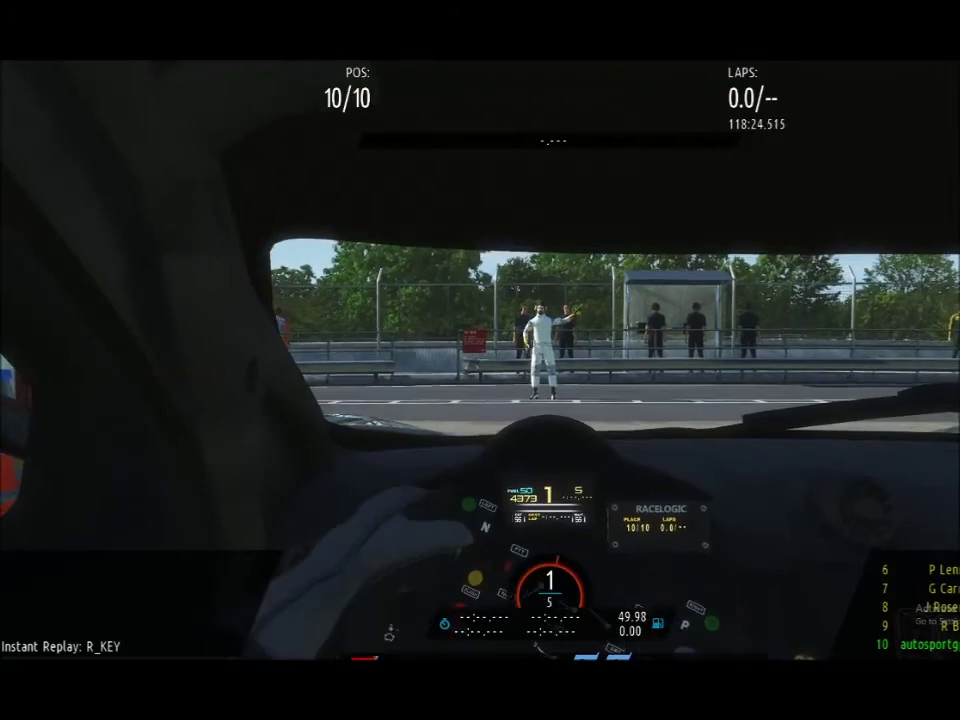
key("Up")
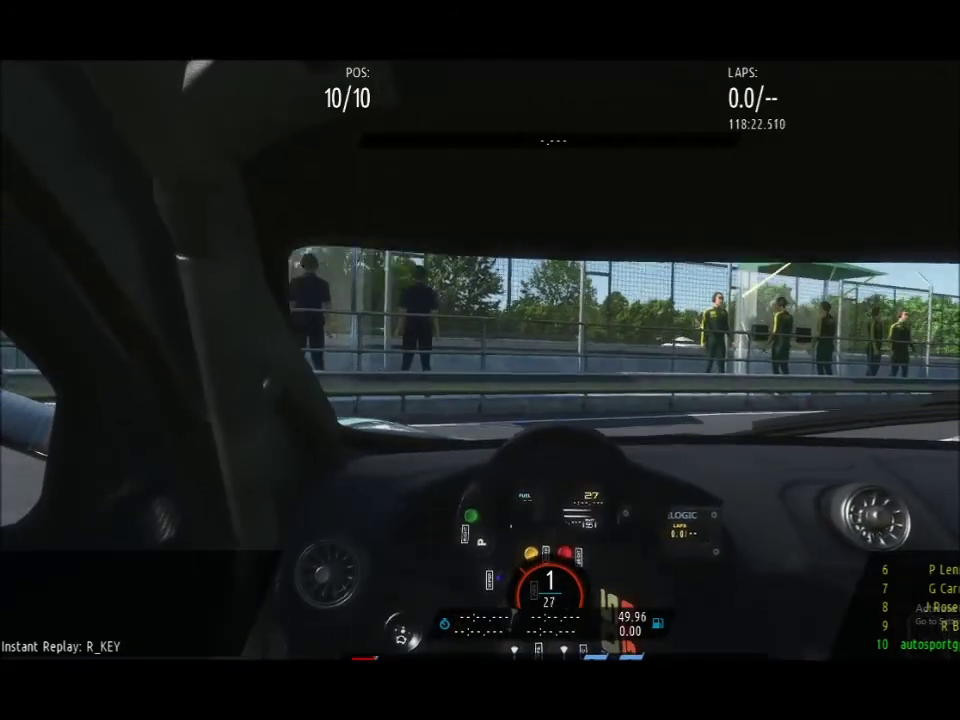
key("Right")
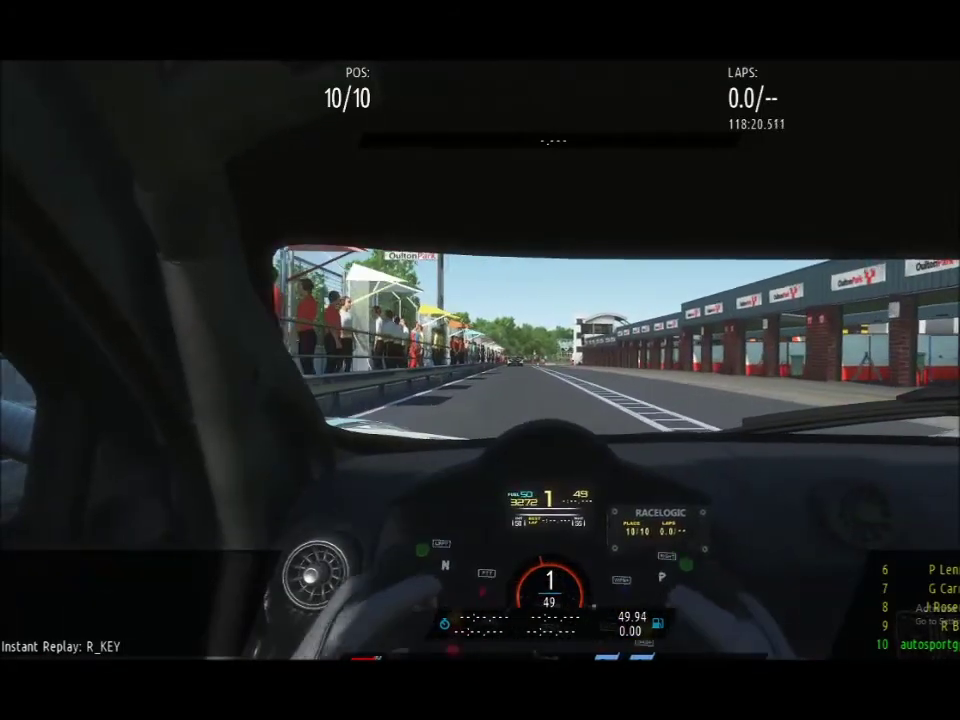
key("Up")
key("Right")
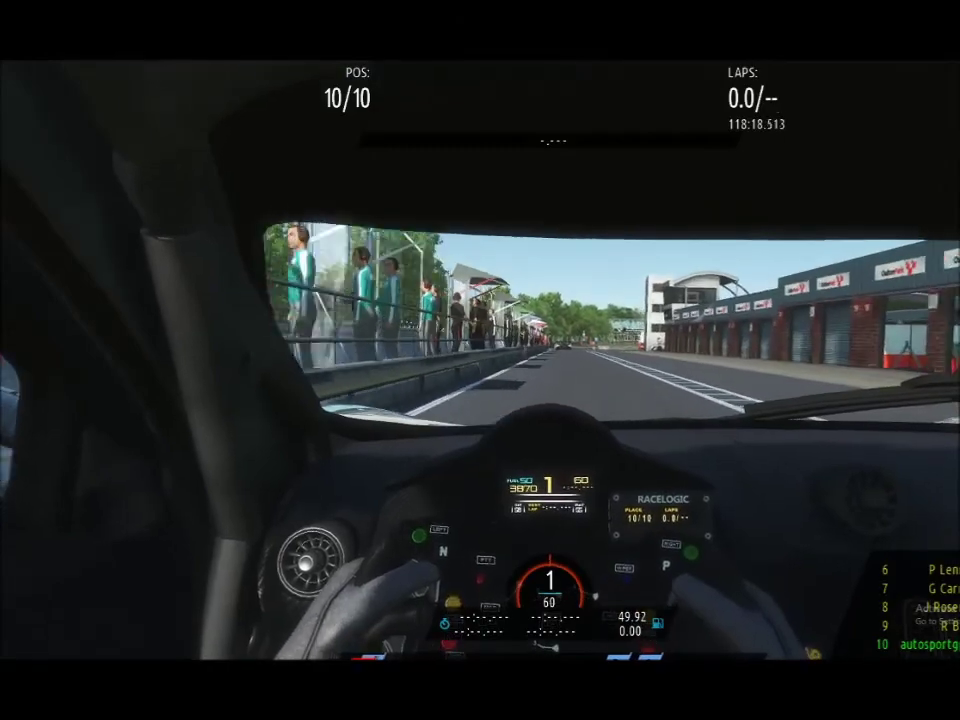
key("Up")
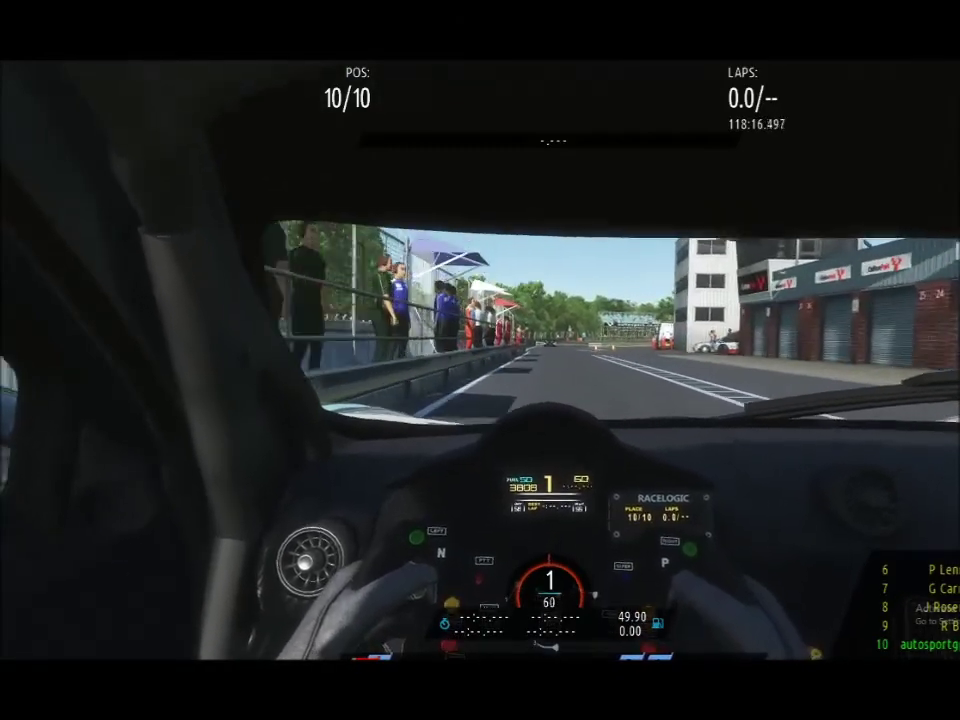
key("Left")
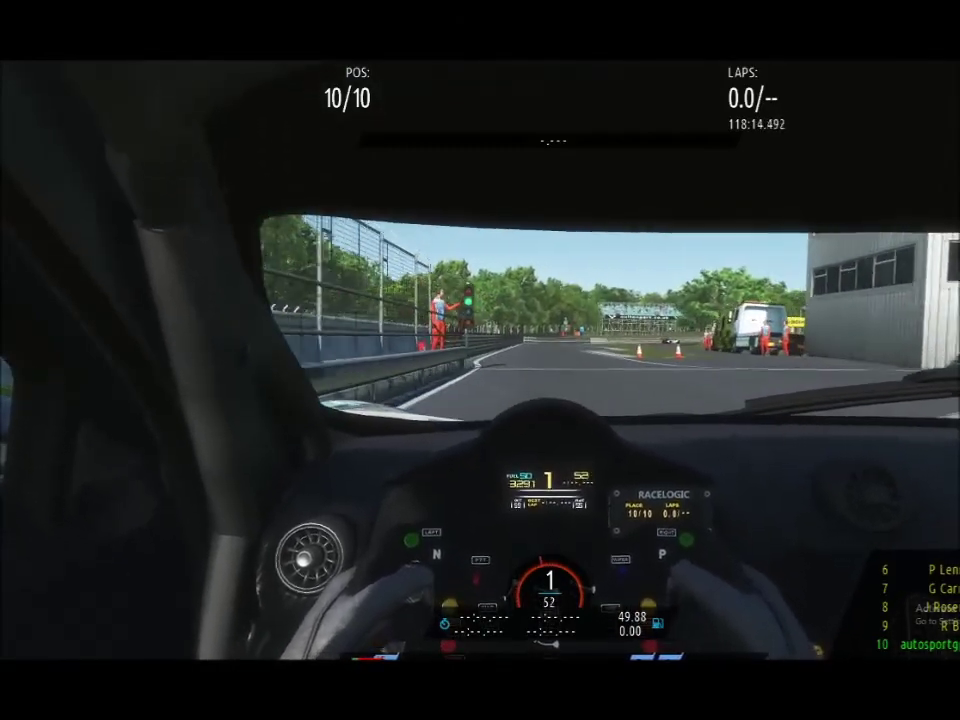
key("Up")
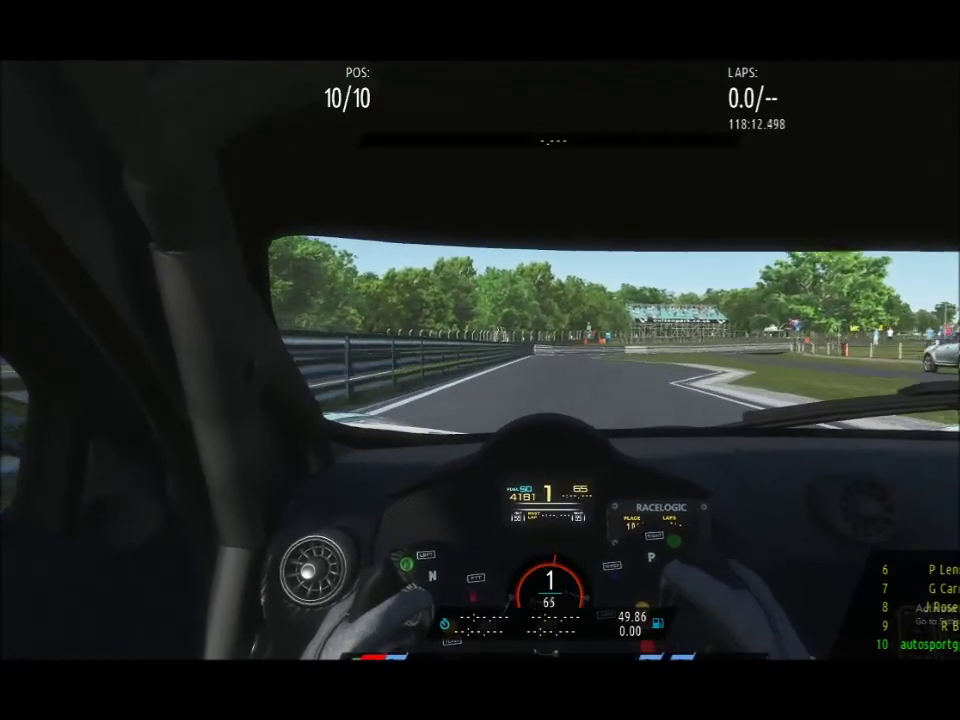
Turn off the speed limiter and accelerate through the right-hand bend onto the track, shifting up to fourth gear
key("l")
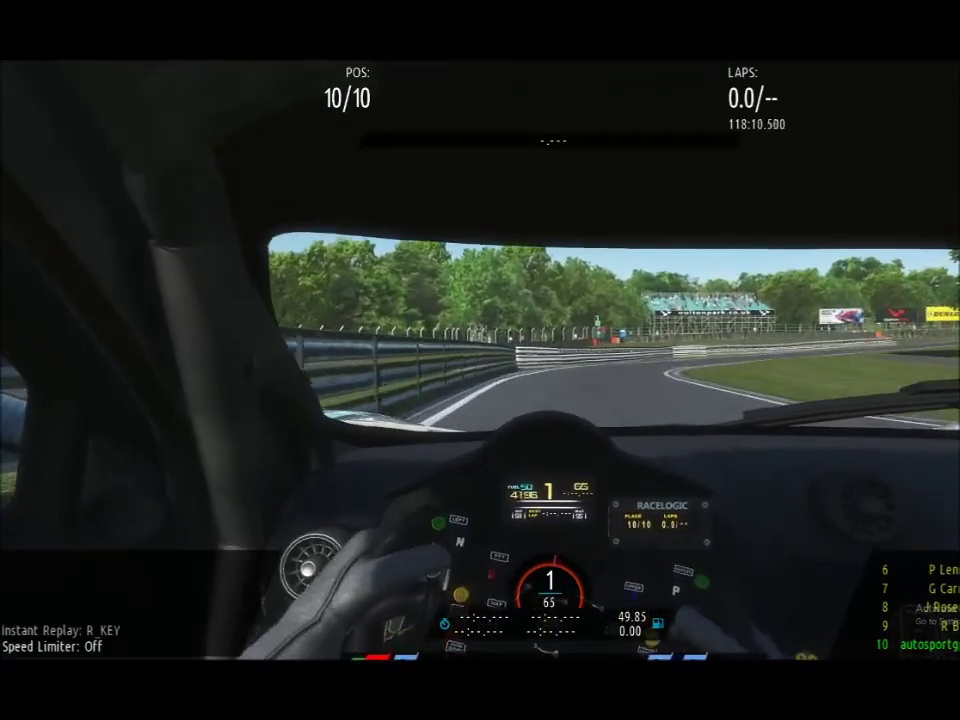
key("Right")
key("Up")
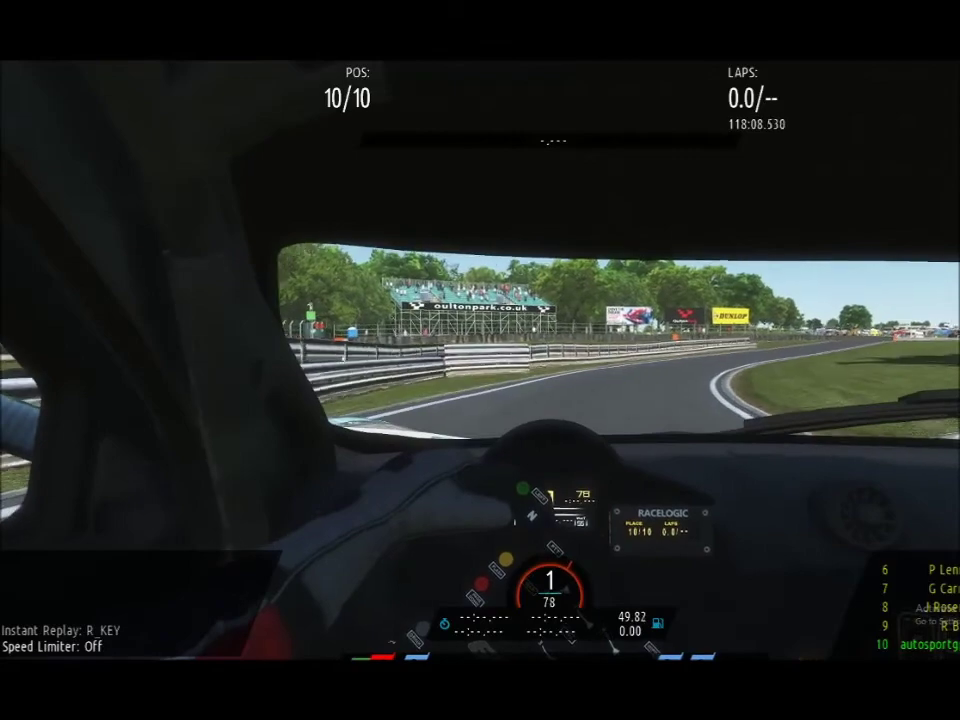
key("Right")
key("Up")
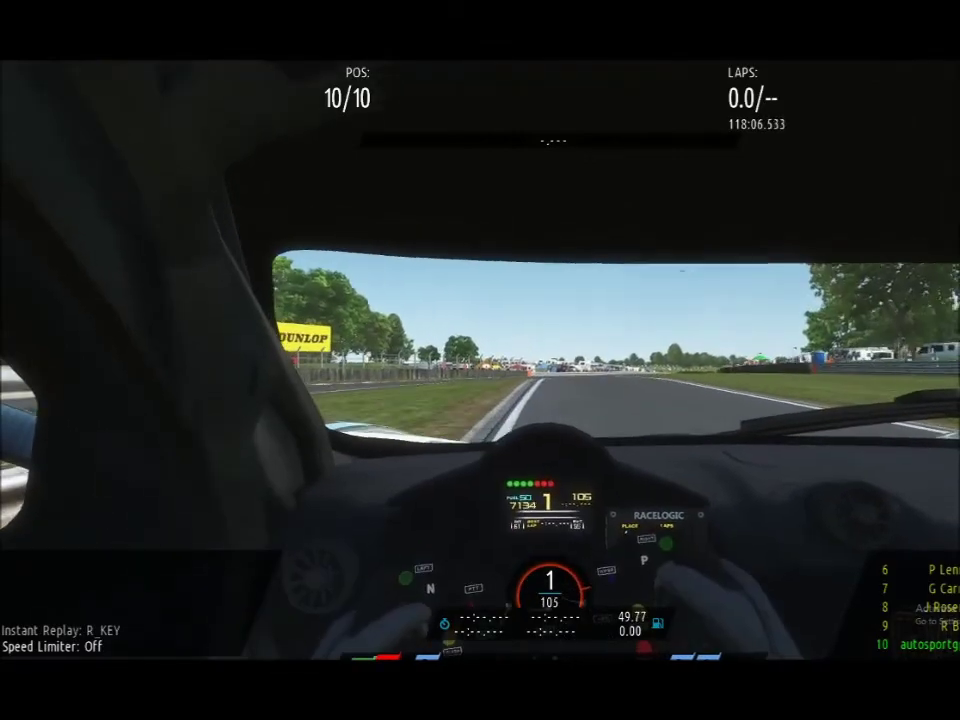
key("Up")
key("Right")
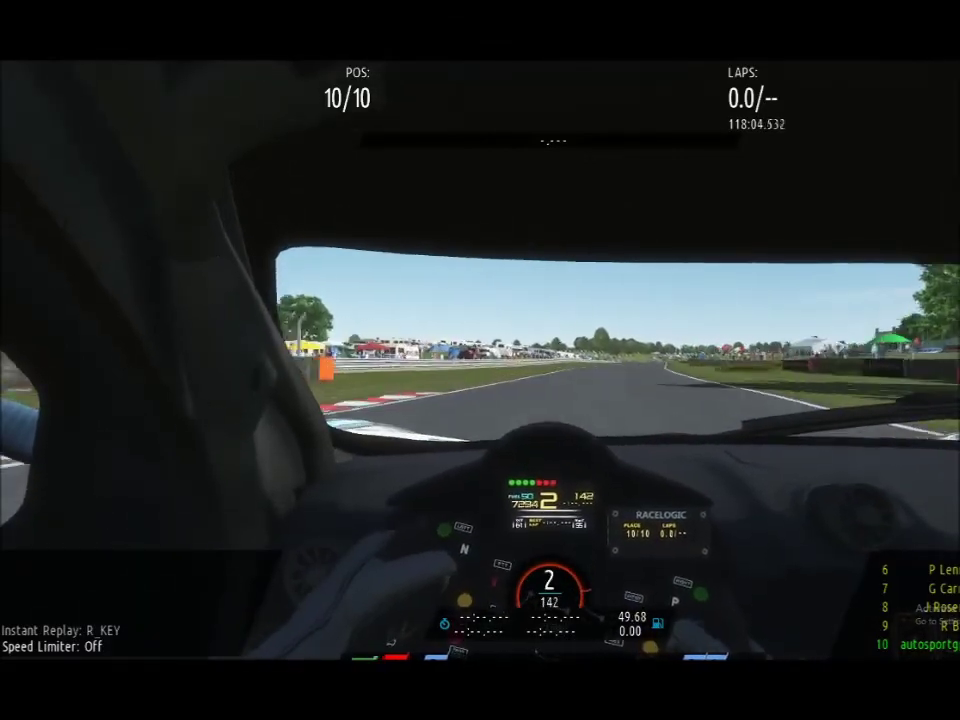
key("Up")
key("Right")
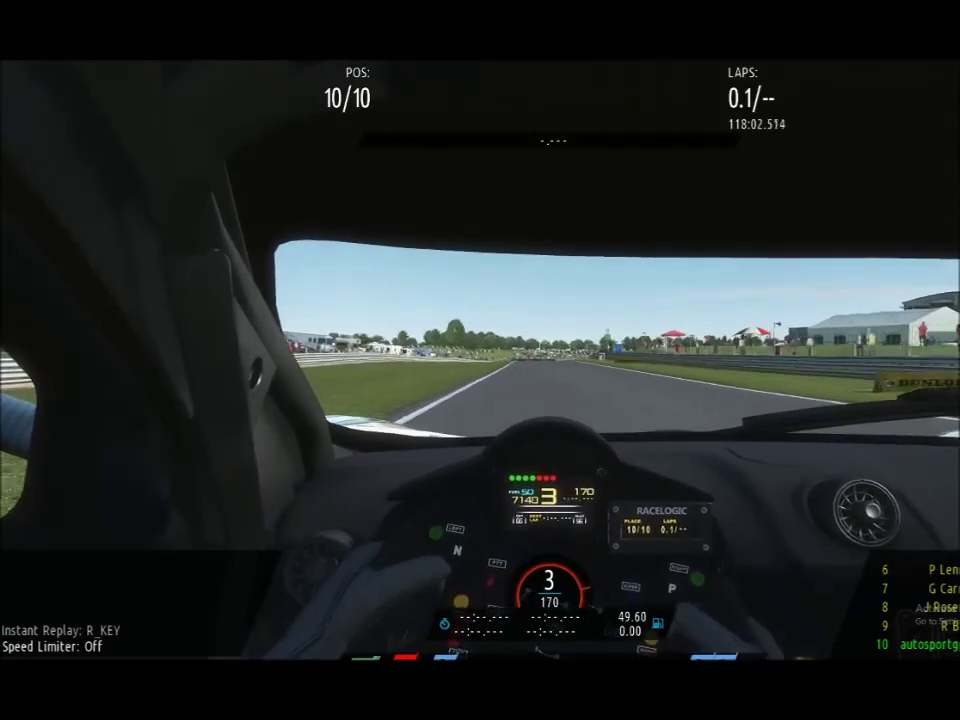
key("Up")
key("Right")
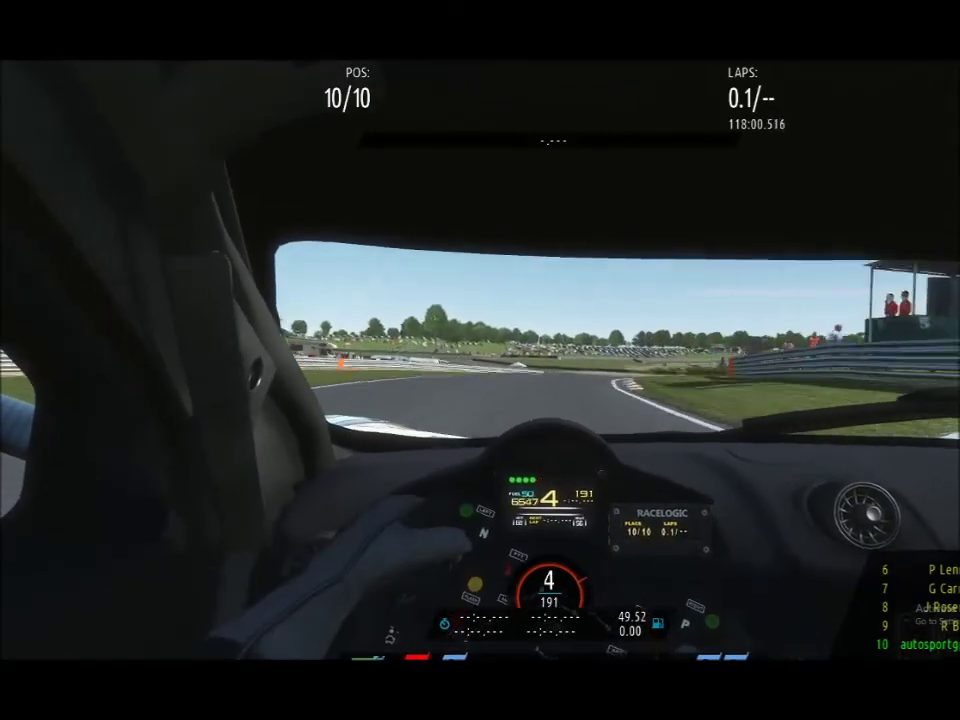
Brake down to third gear and steer the car through the left-hand corner with the red and white kerb
key("Down")
key("Left")
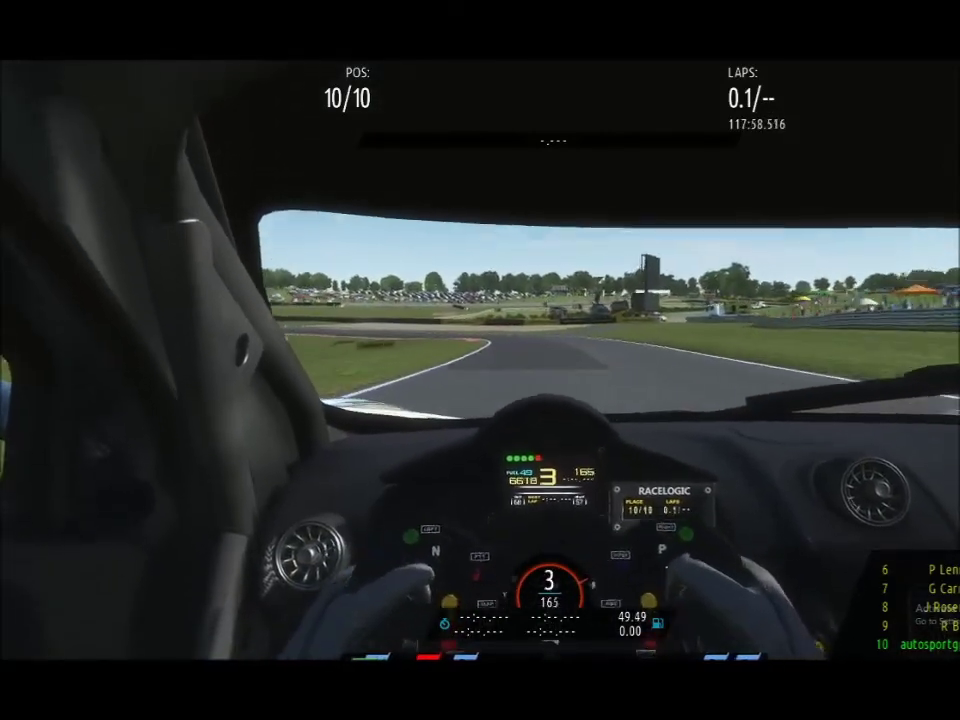
key("Left")
key("Down")
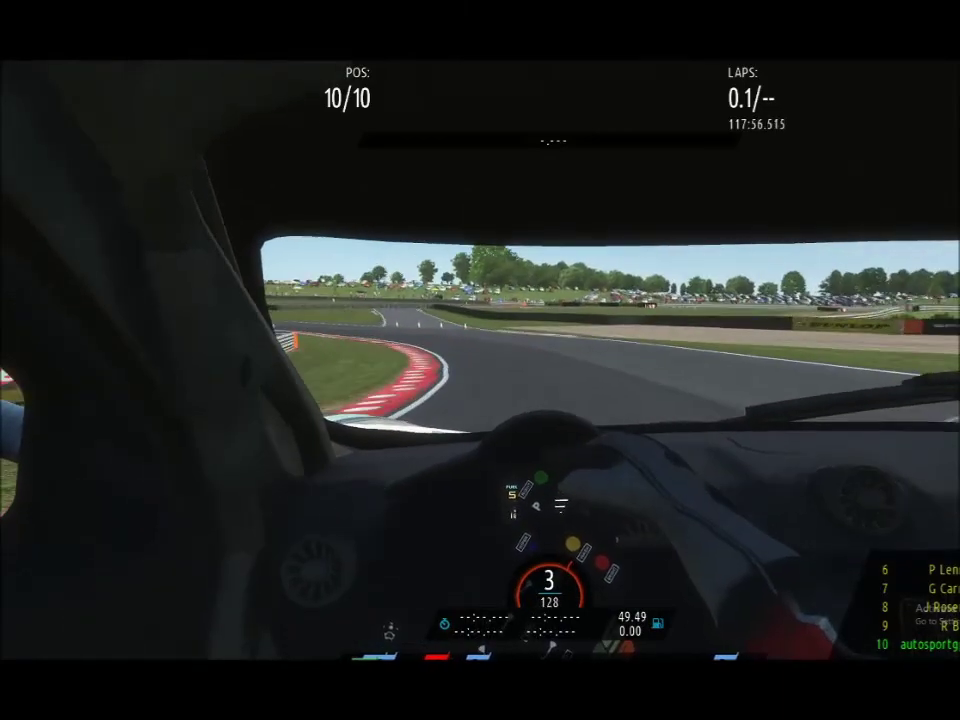
key("Left")
key("Up")
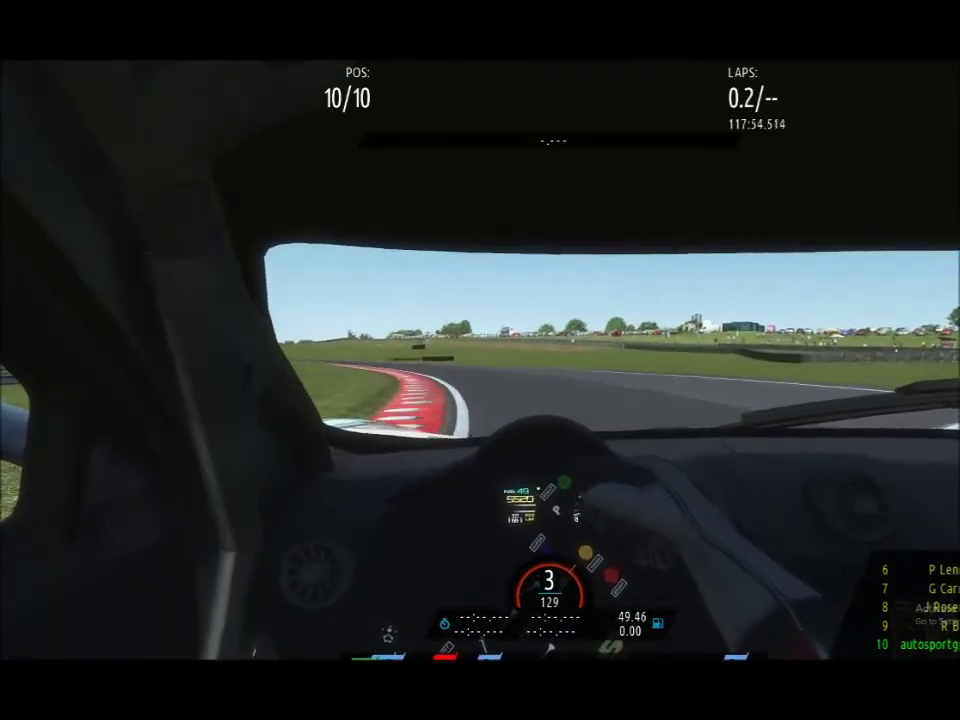
Accelerate along the straight in fourth gear and brake the car to a full stop before the cones
key("Up")
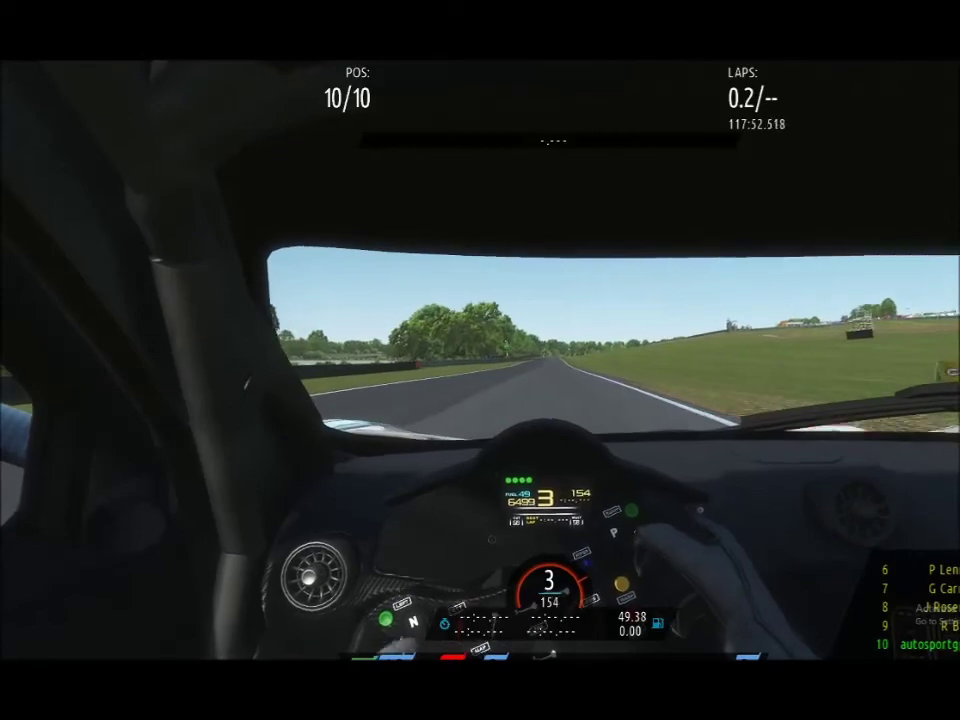
key("Up")
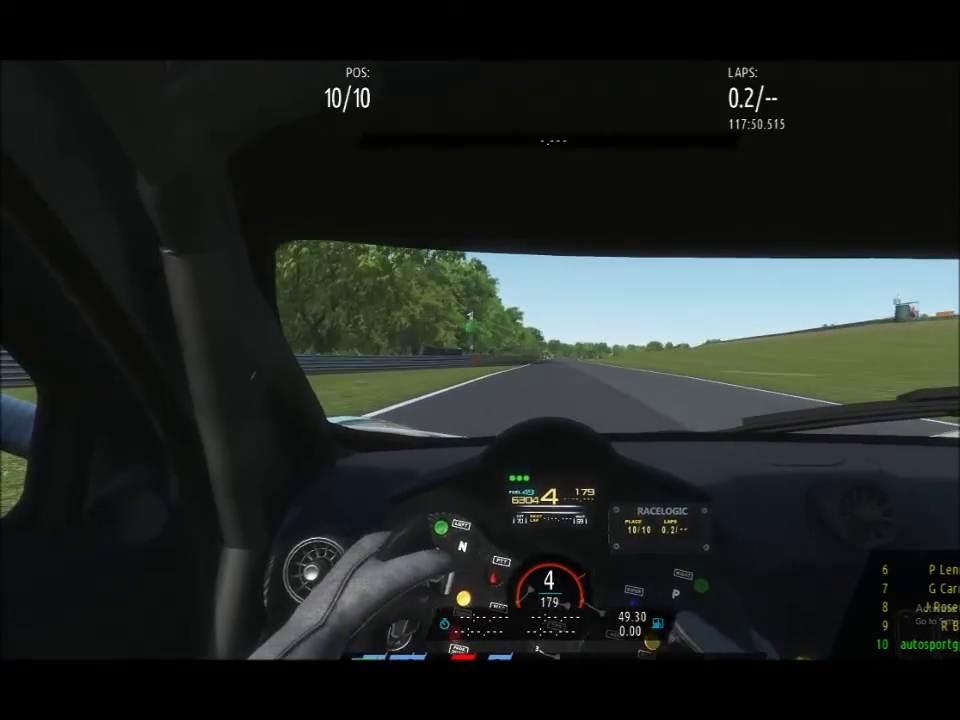
key("Up")
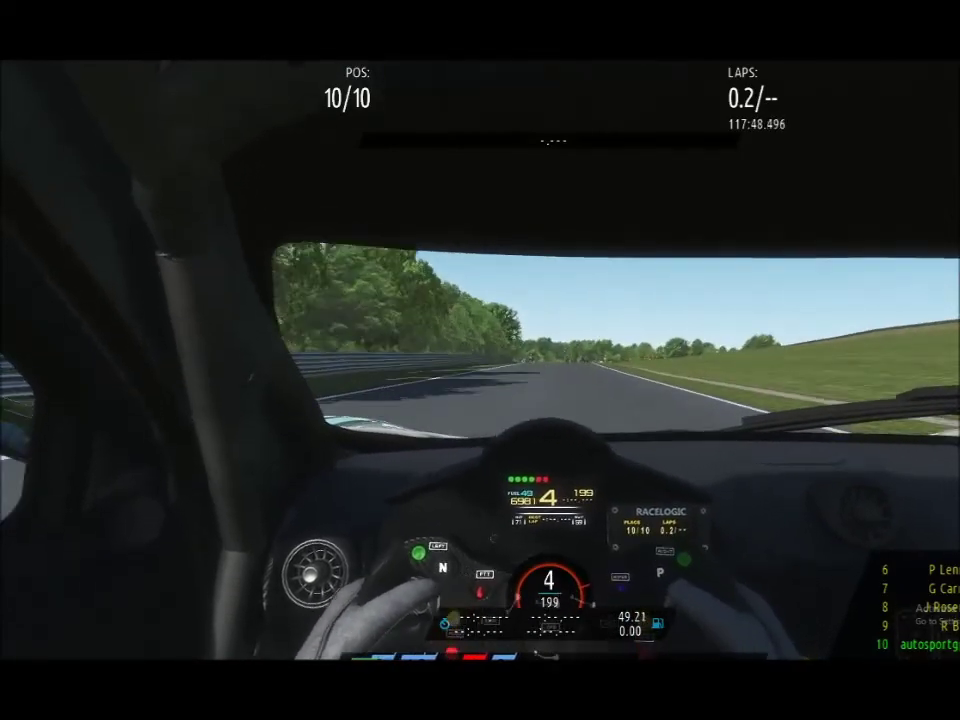
key("Down")
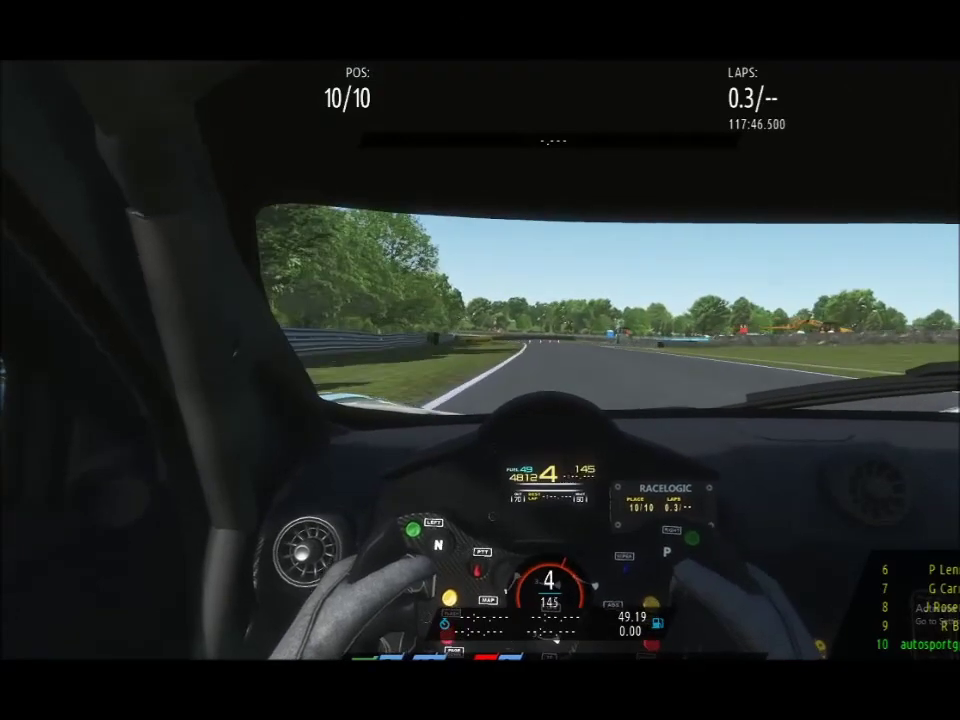
key("Down")
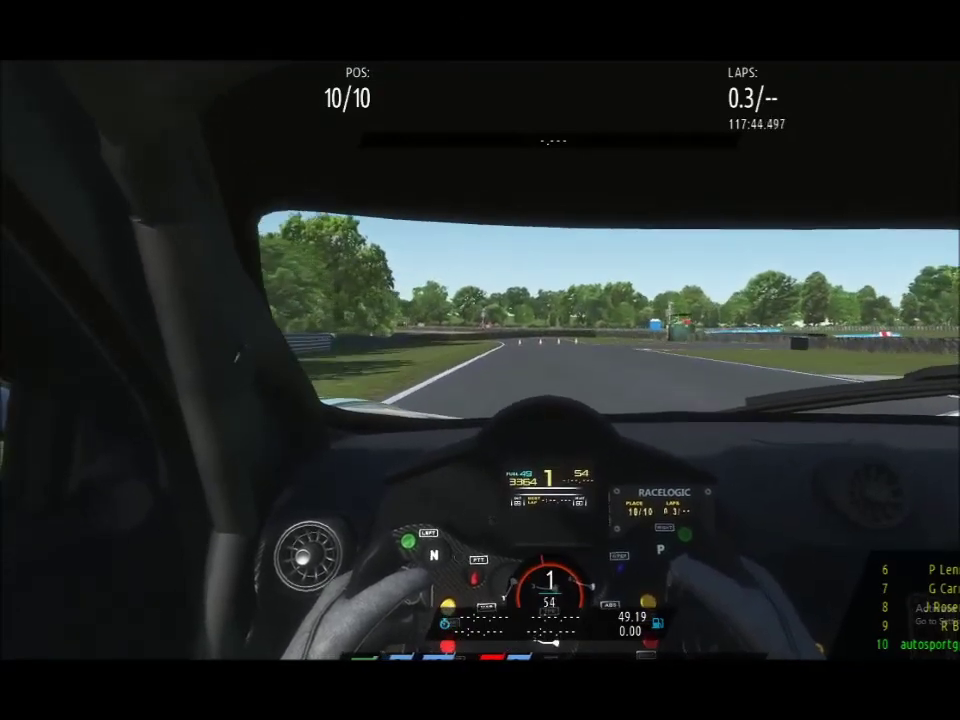
key("Down")
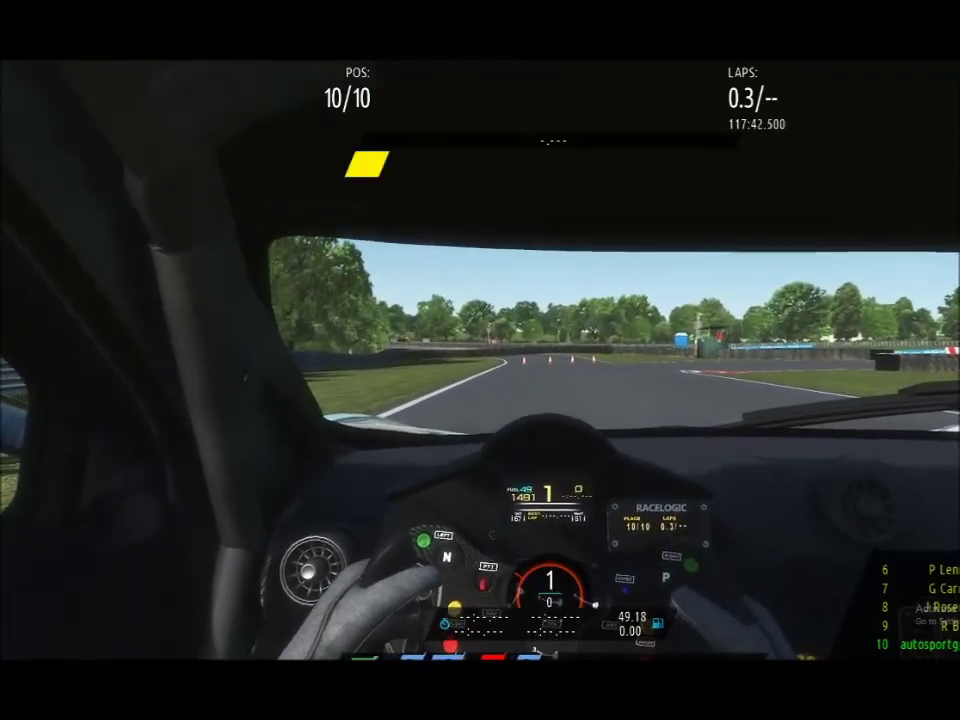
Return to the session screen, leave the track and request to exit the game from the main menu
key("Escape")
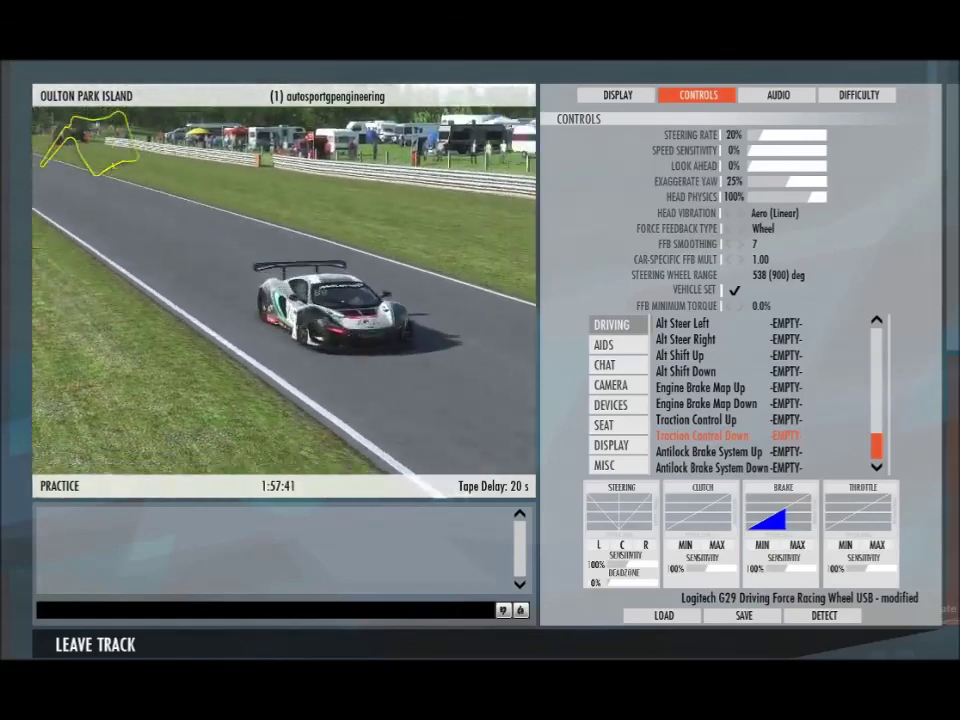
left_click(95, 645)
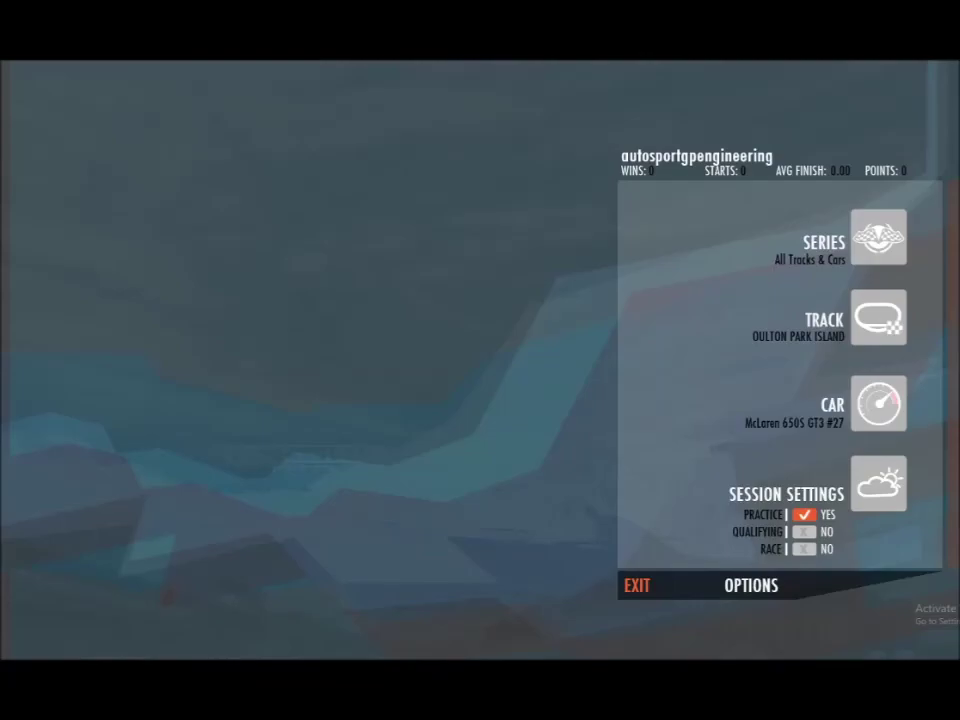
left_click(637, 586)
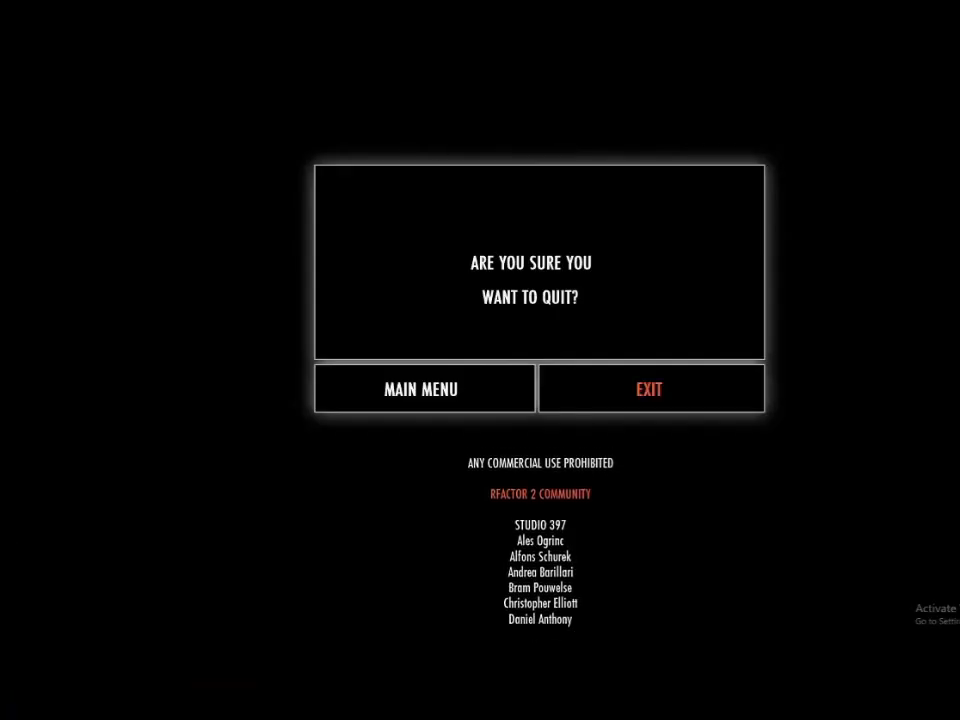